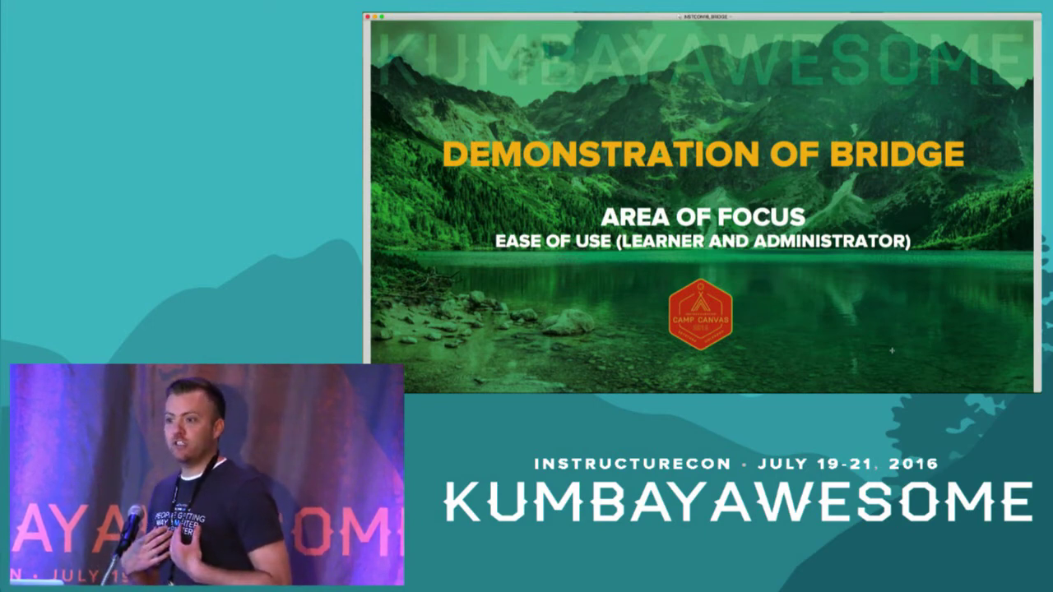
Switch to the browser and look through the overdue, next up and completed courses on the My Learning page
key("super+Tab")
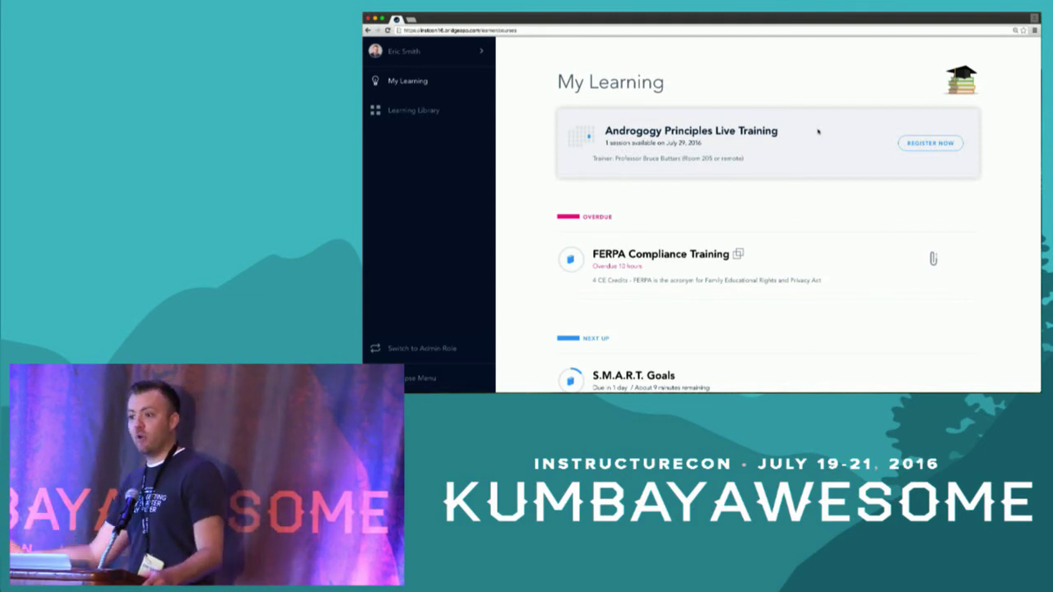
scroll(817, 132, "down", 1)
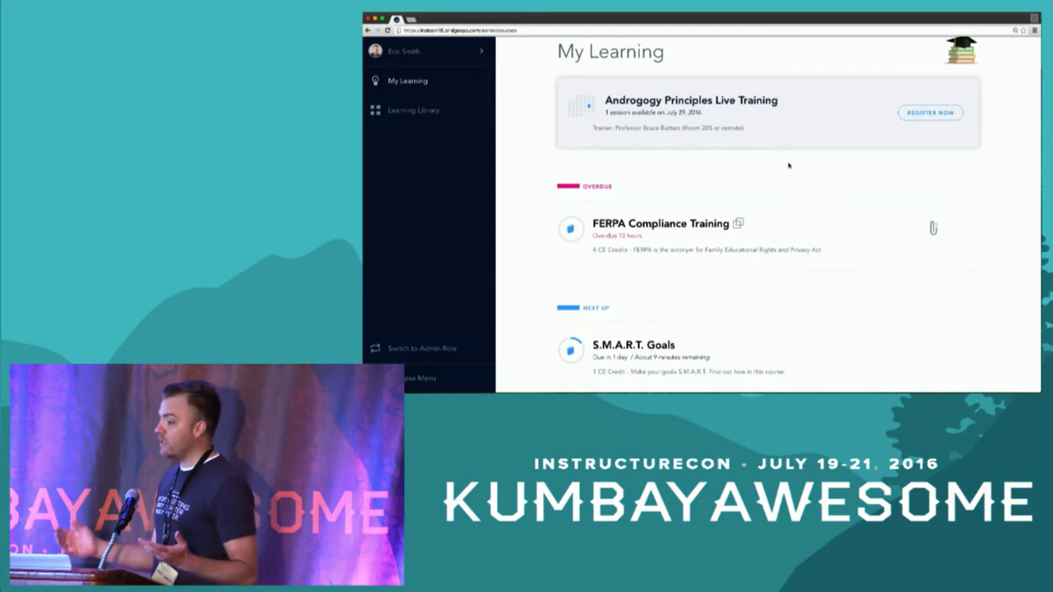
scroll(788, 165, "down", 4)
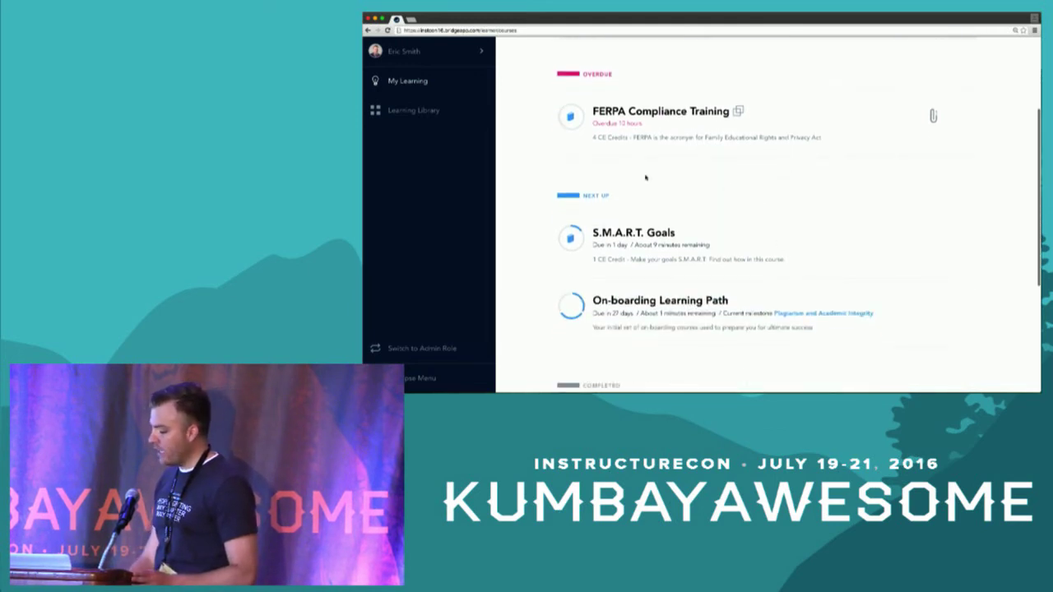
scroll(608, 265, "down", 7)
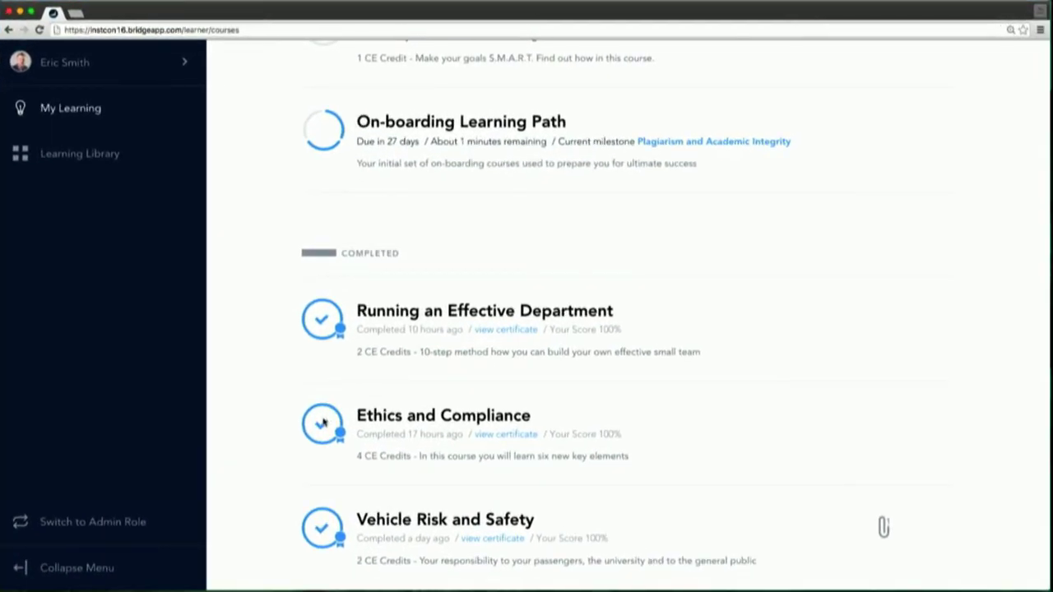
scroll(323, 421, "up", 15)
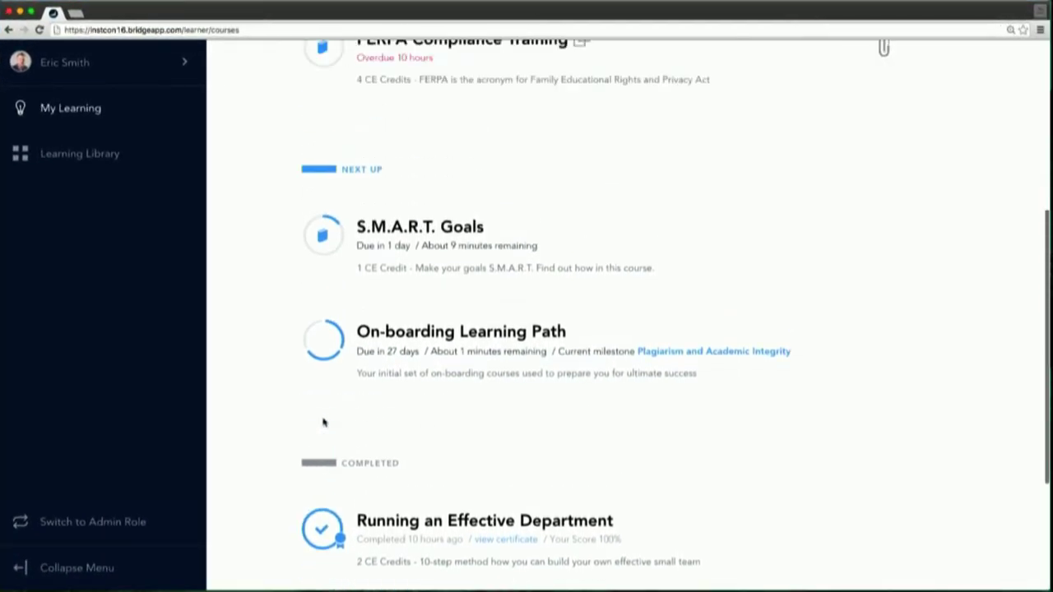
scroll(323, 421, "up", 1)
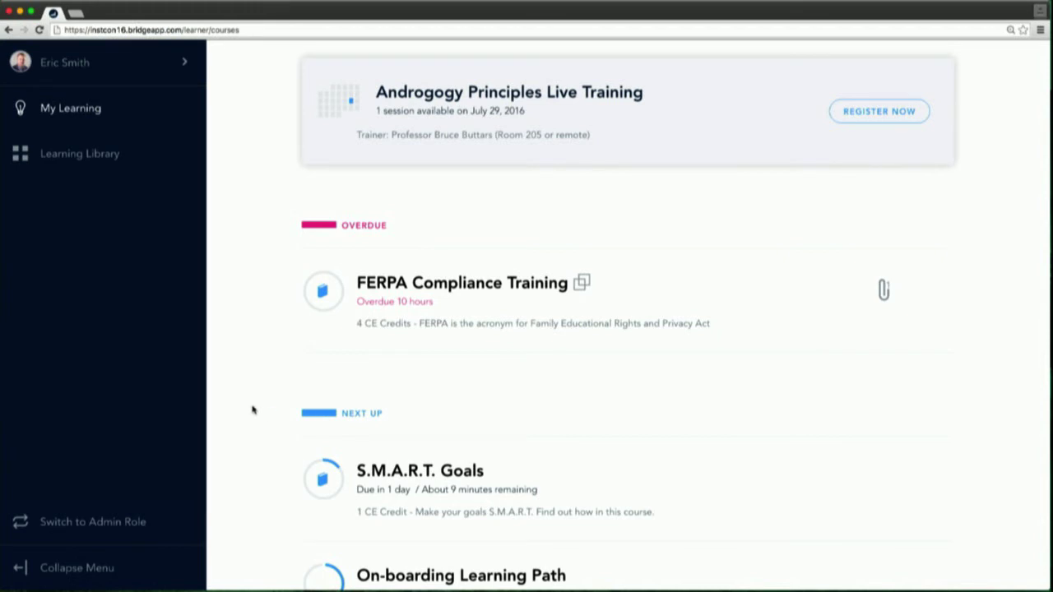
Search the Learning Library for "on" and show all tags of the Employee Readiness - International Students course
left_click(85, 169)
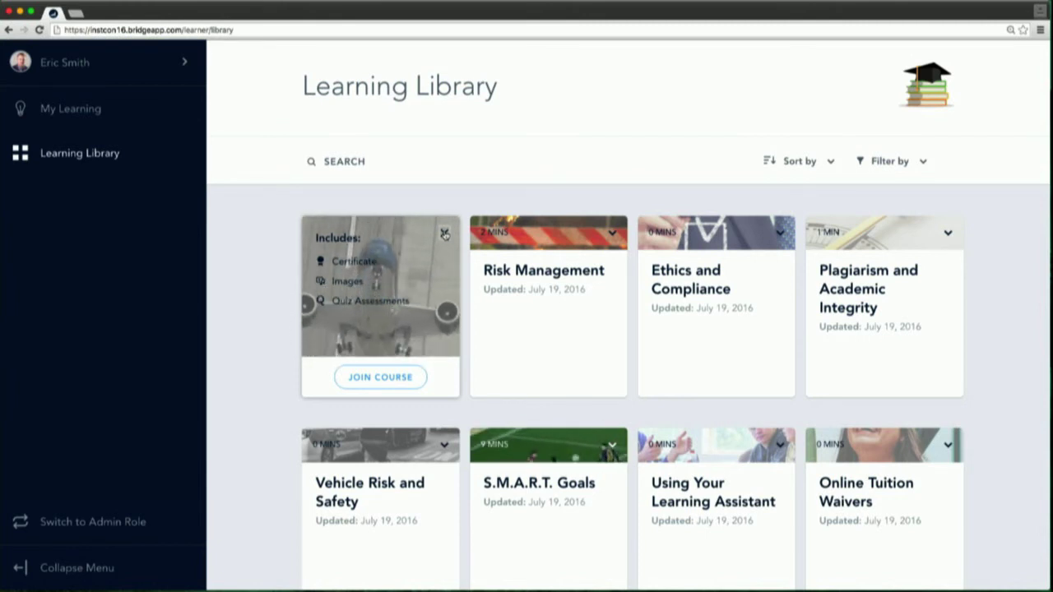
left_click(344, 160)
type("on")
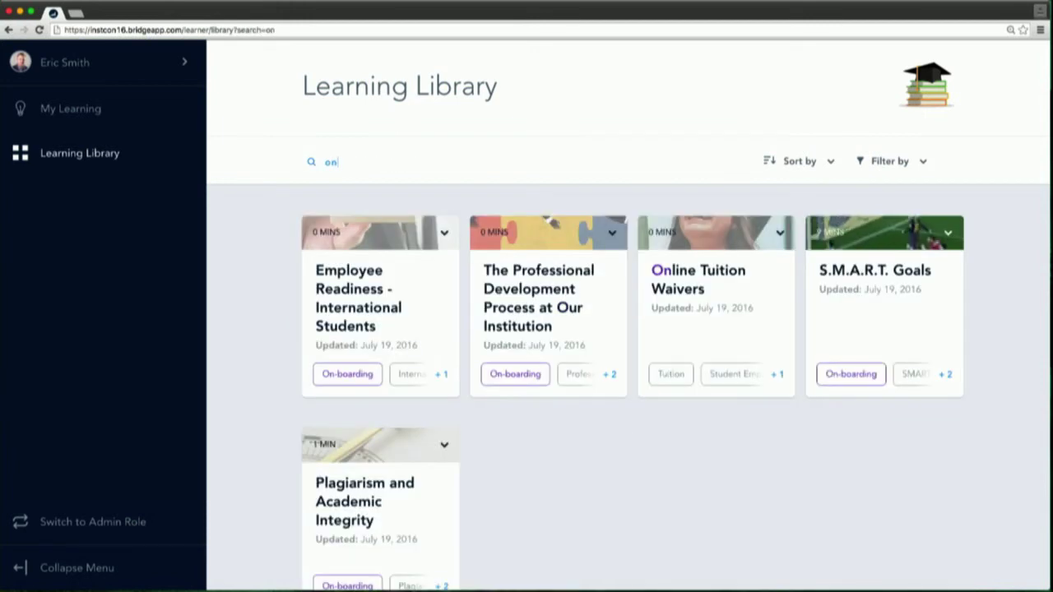
left_click(441, 375)
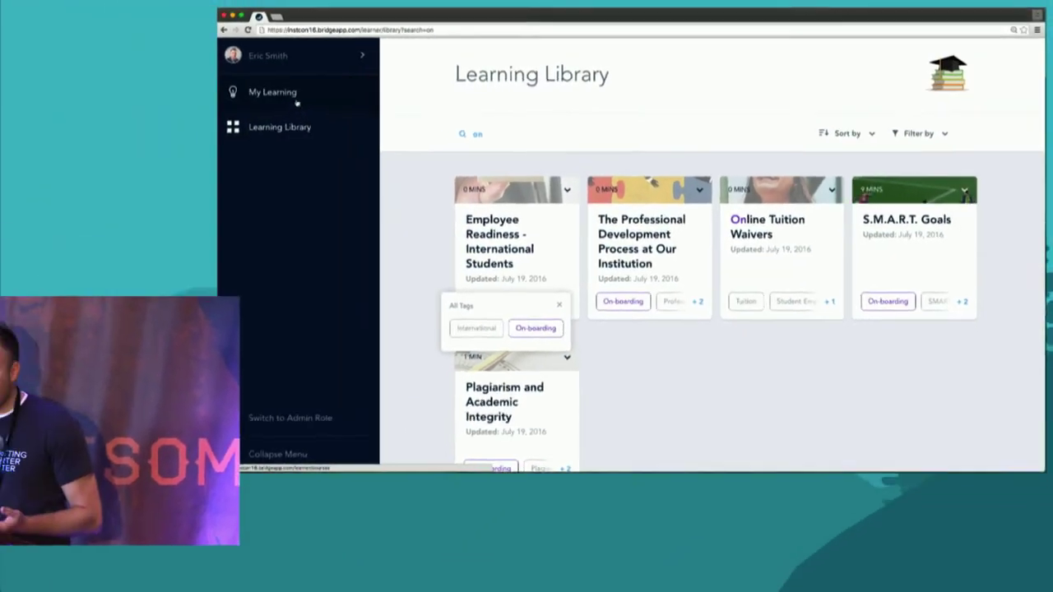
Return to My Learning and enter the S.M.A.R.T. Goals course
left_click(83, 110)
scroll(624, 216, "down", 3)
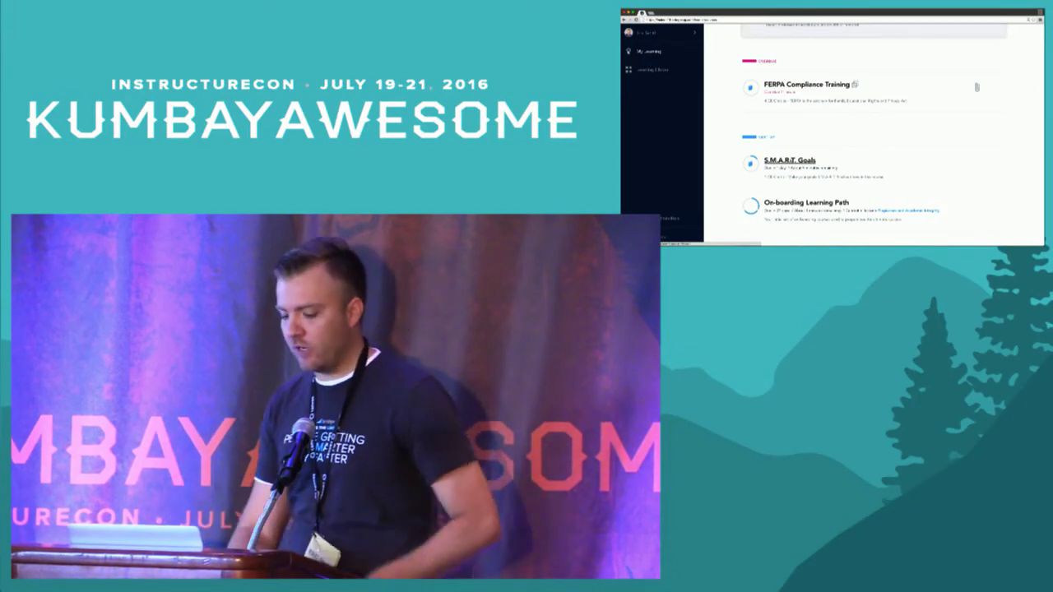
left_click(789, 160)
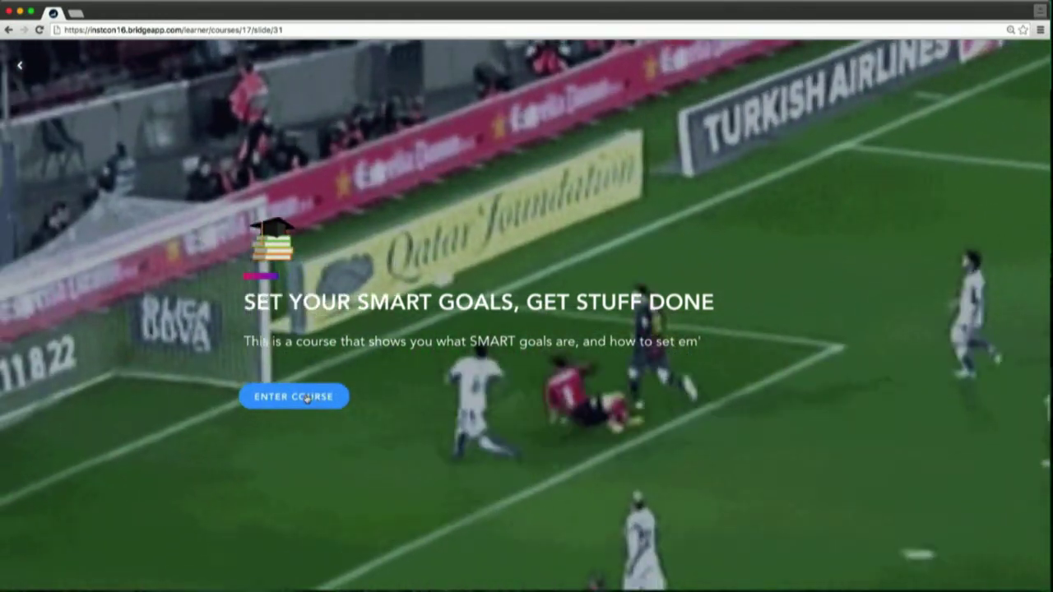
left_click(307, 398)
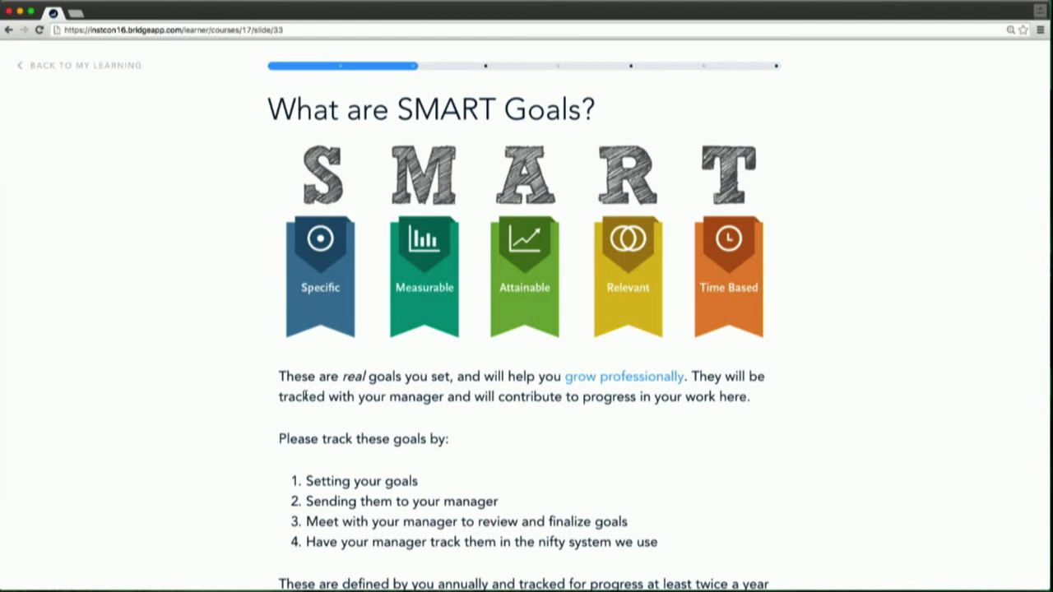
Read through the "What are SMART Goals?" slide and answer the definition question that follows with Measurable
scroll(306, 397, "down", 1)
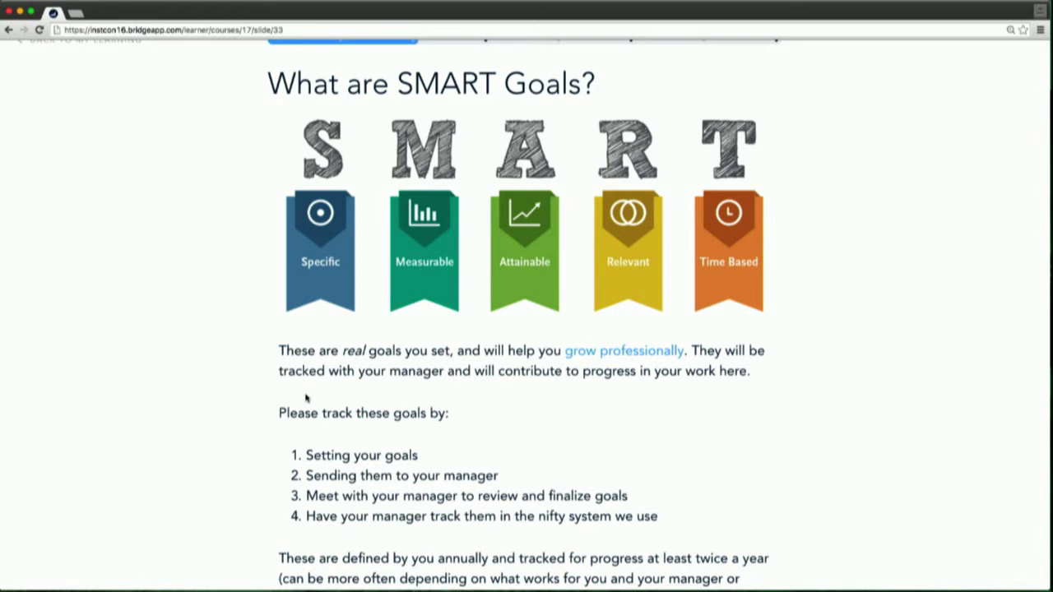
scroll(305, 398, "down", 3)
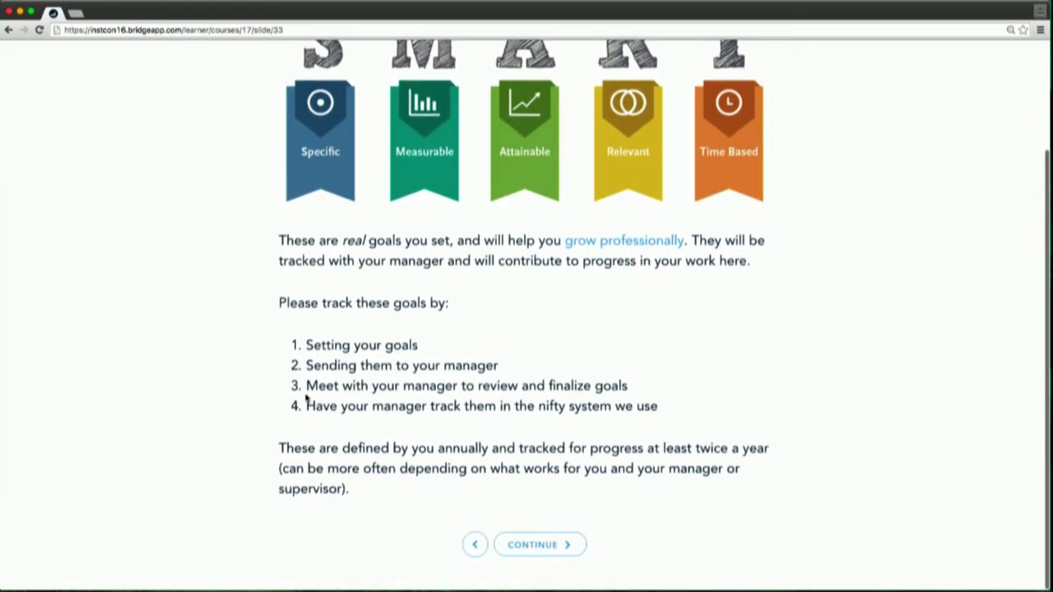
left_click(540, 548)
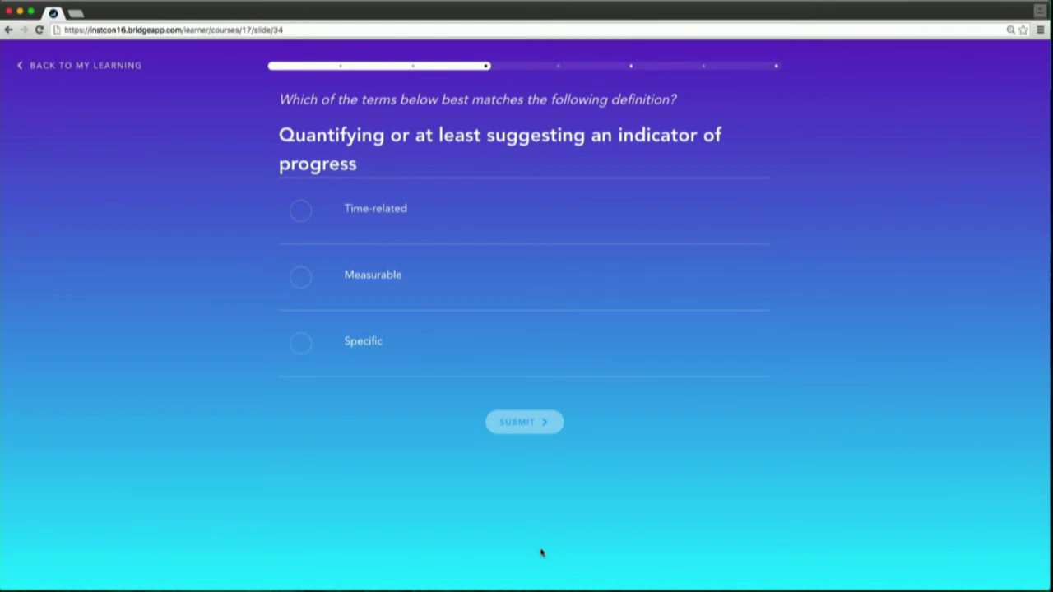
left_click(300, 283)
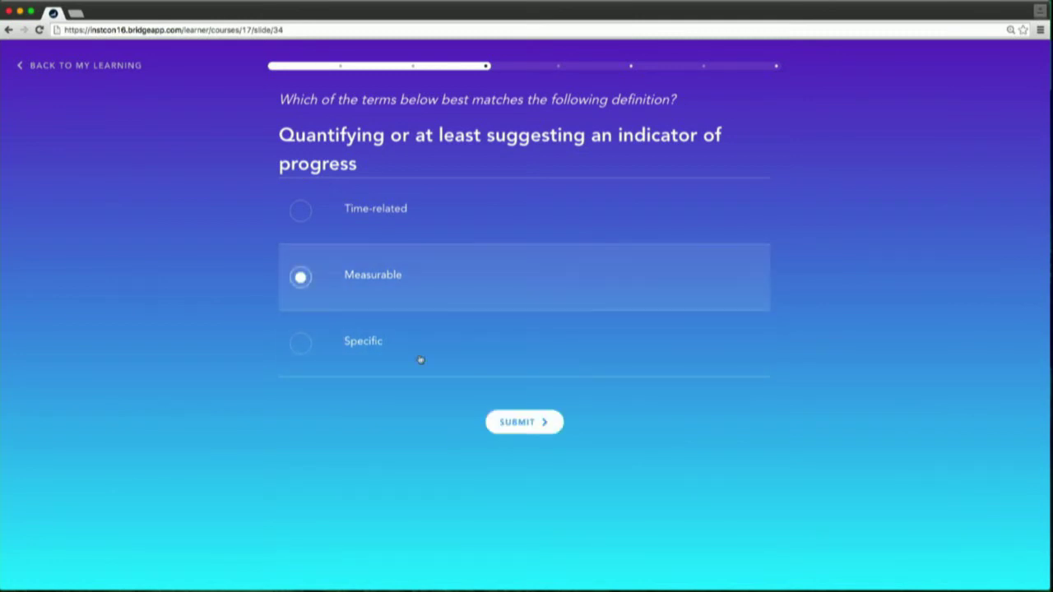
left_click(529, 428)
left_click(537, 427)
Go past the goal-tracking video slide and submit the SMART goals ordered as Specific, Measurable, Assignable, Relevant, Time-related
scroll(483, 341, "down", 1)
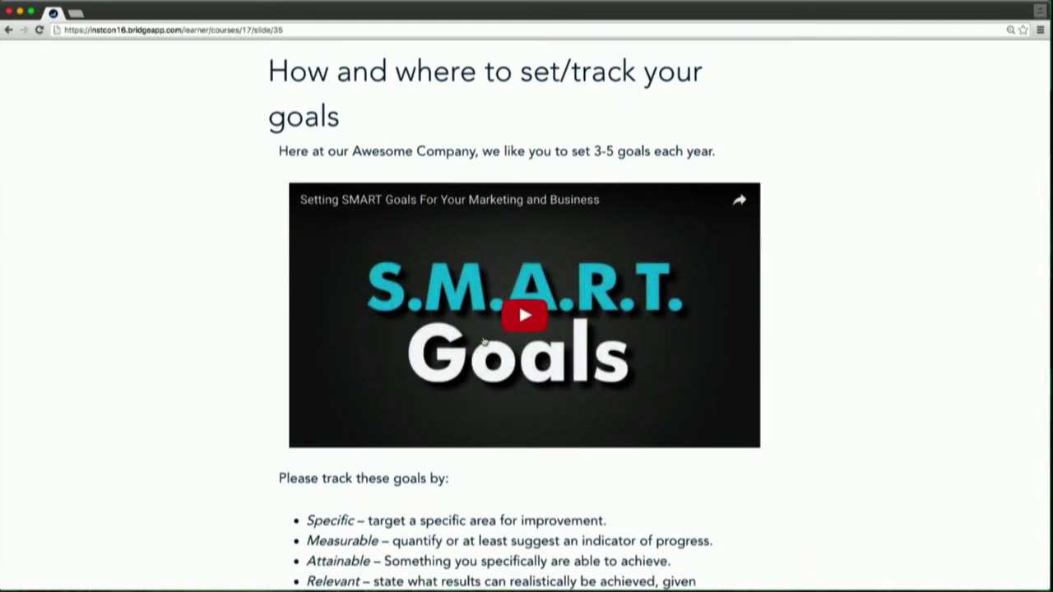
scroll(484, 341, "down", 3)
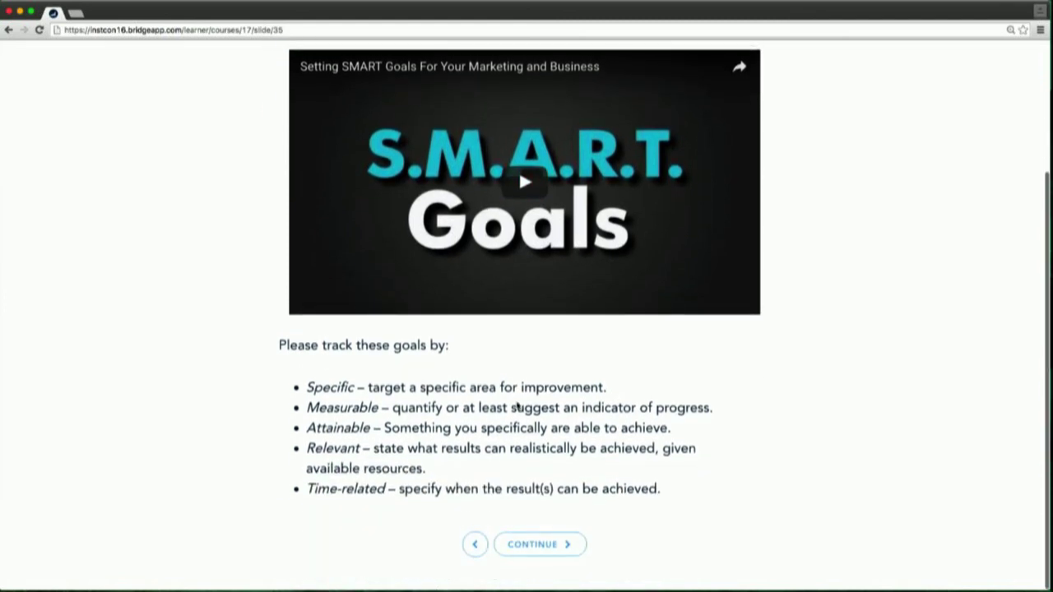
left_click(531, 543)
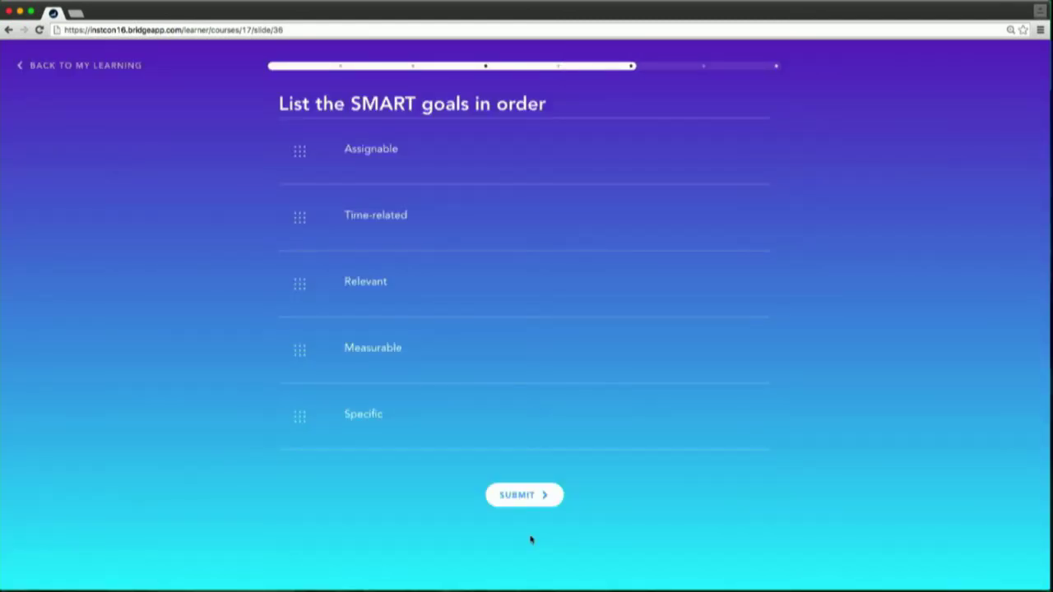
left_click_drag(331, 438, 341, 146)
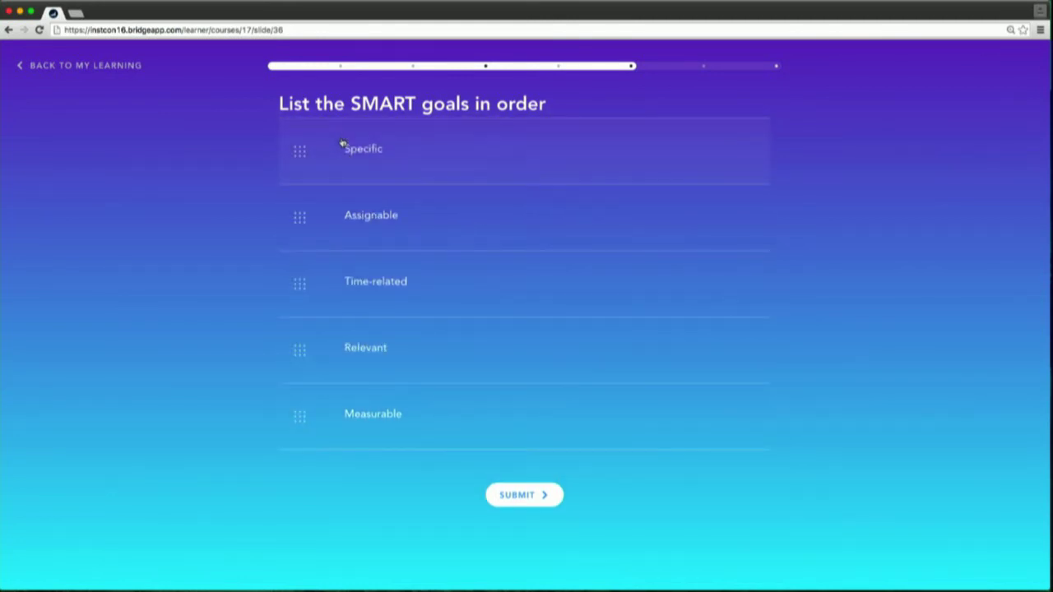
left_click_drag(352, 413, 348, 212)
left_click_drag(350, 422, 347, 329)
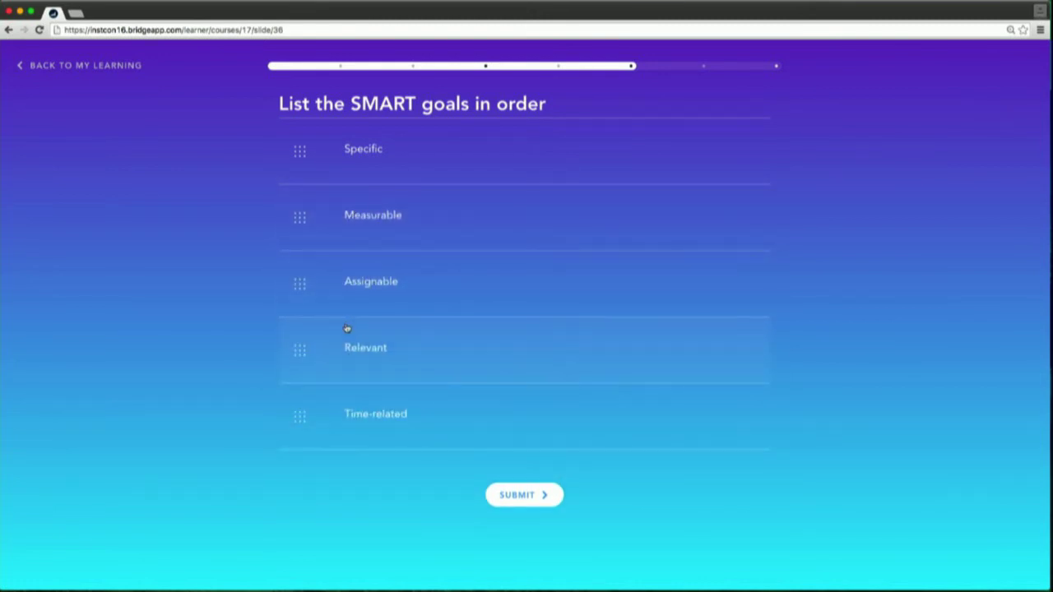
left_click(512, 499)
left_click(526, 496)
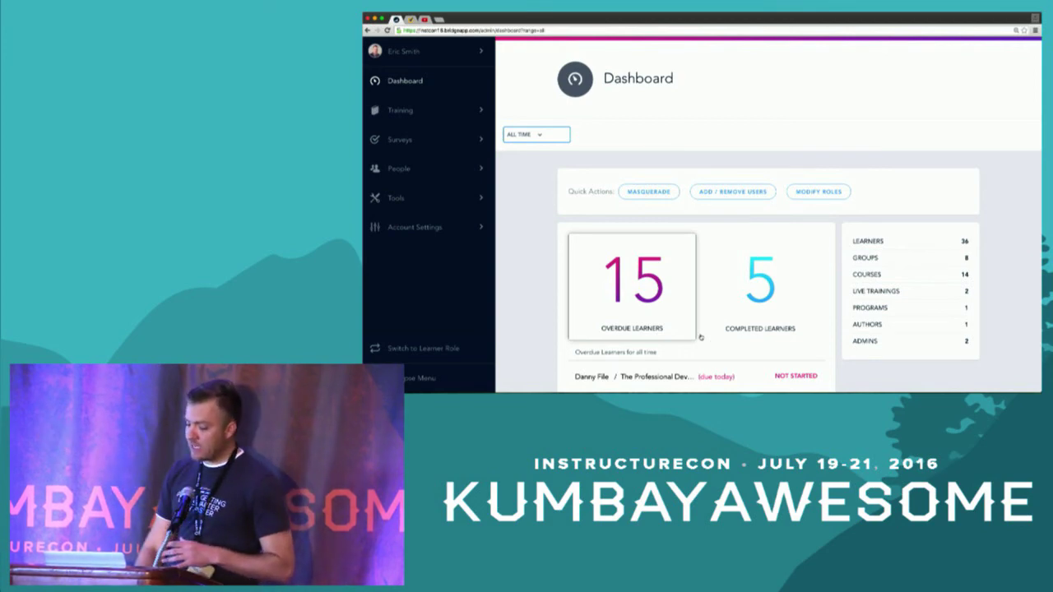
Examine the overdue learners, active users and learning-time statistics on the admin dashboard
scroll(700, 336, "down", 3)
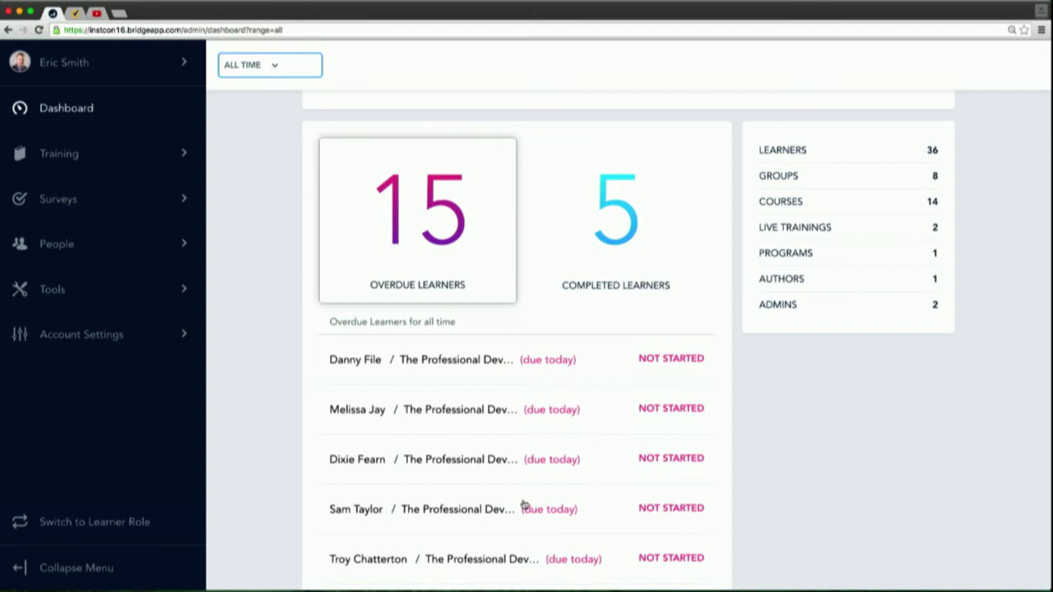
scroll(523, 504, "down", 10)
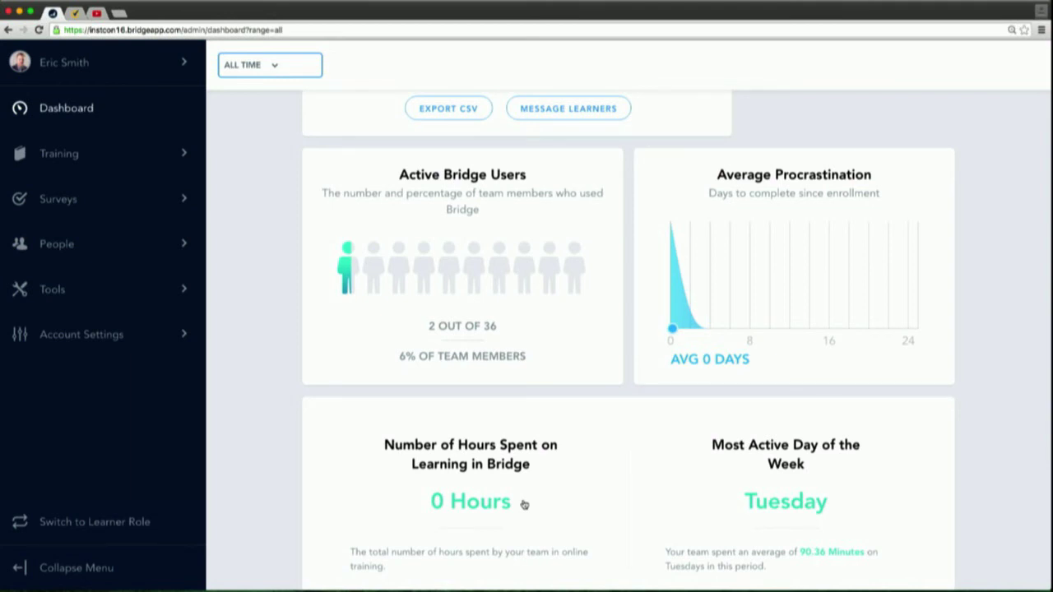
scroll(523, 504, "up", 10)
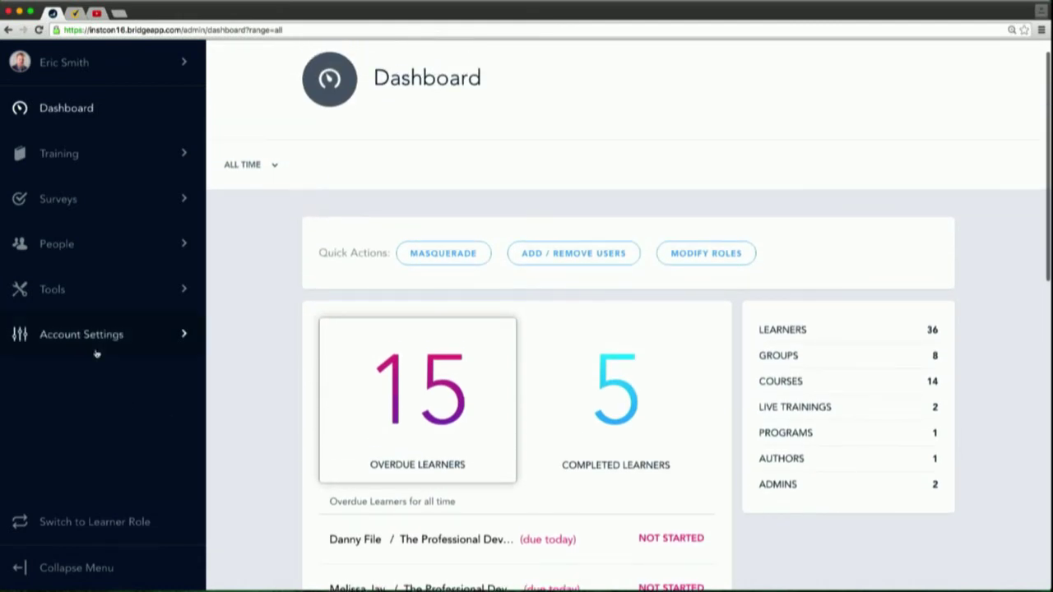
Review the account's Roles & Permissions list and the My Learning page in the Content Branding preview
left_click(96, 352)
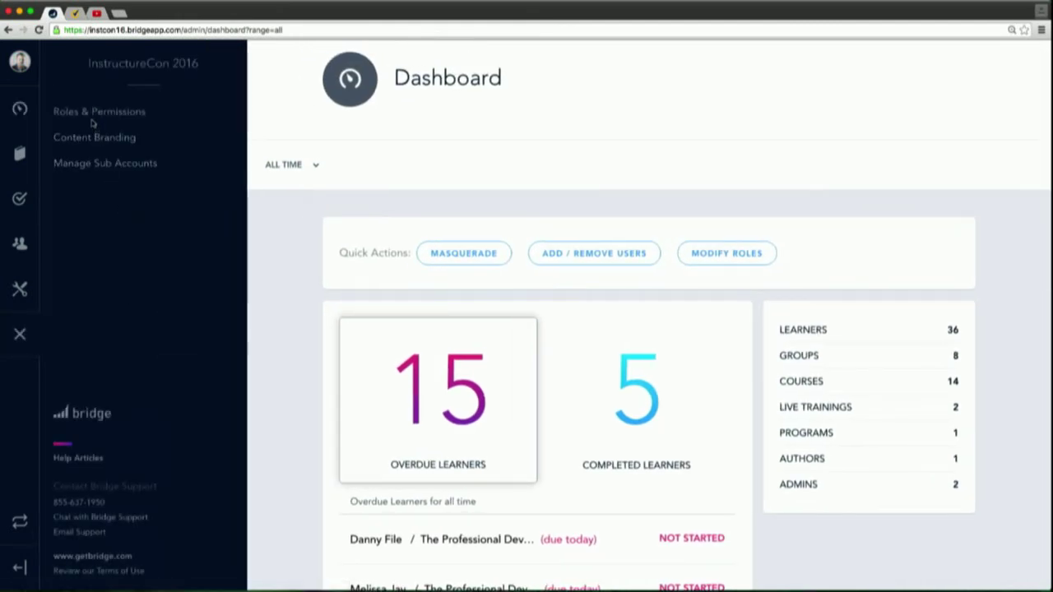
left_click(92, 118)
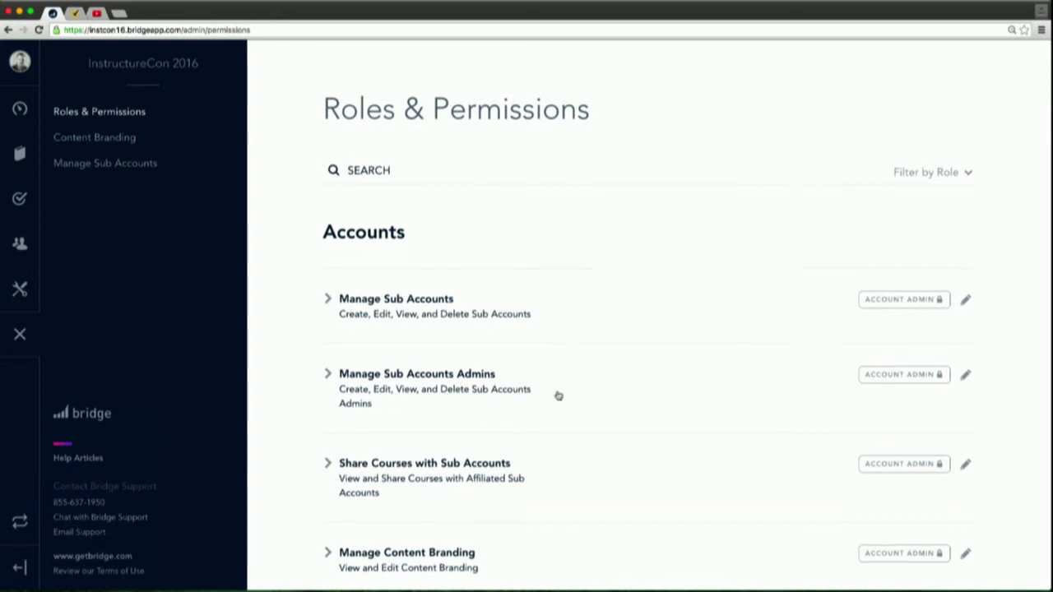
scroll(557, 395, "down", 2)
scroll(556, 395, "down", 20)
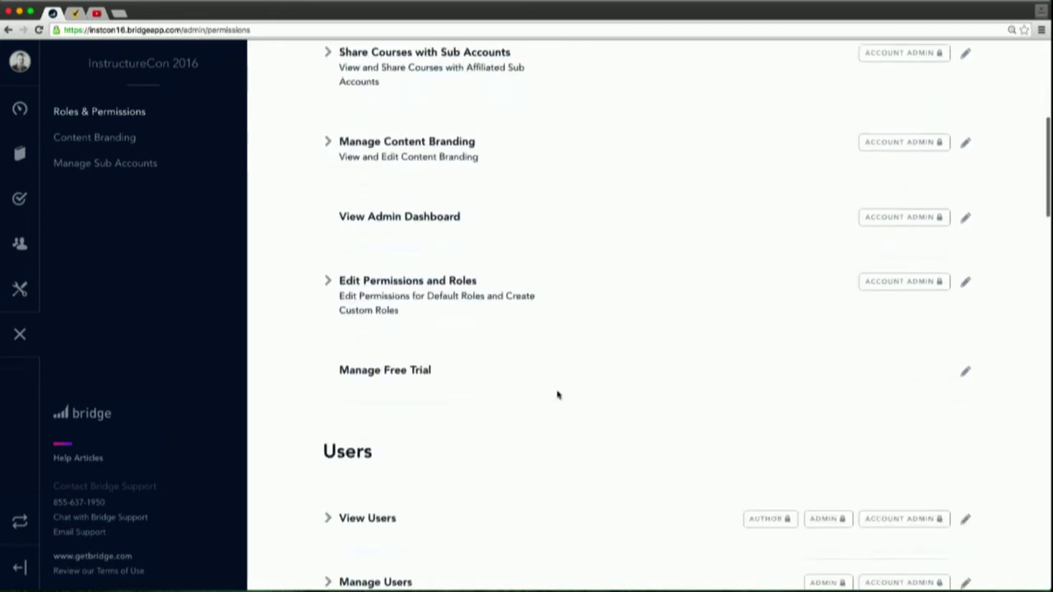
scroll(556, 394, "up", 9)
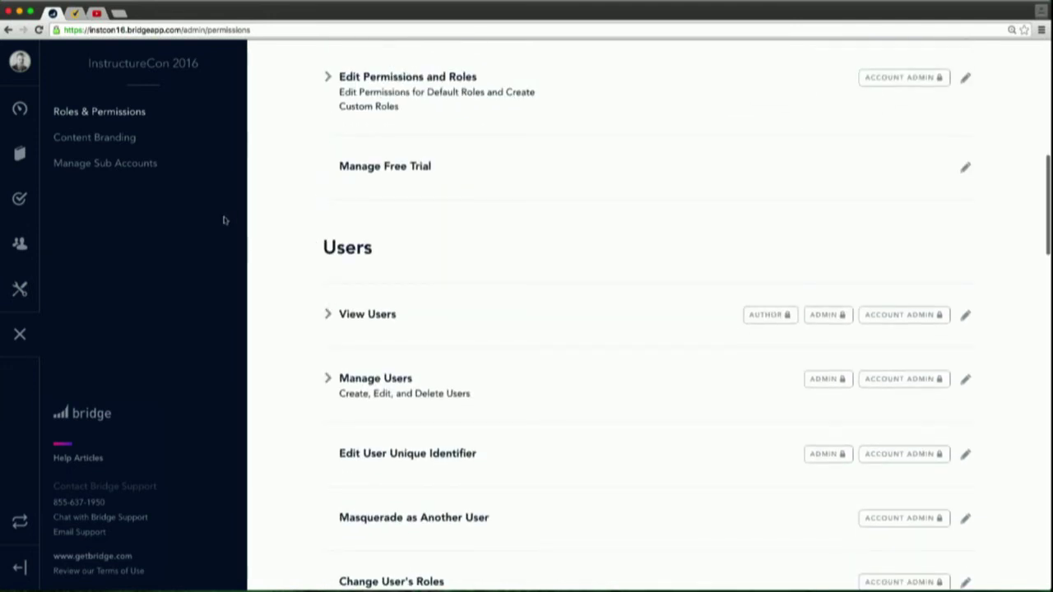
left_click(134, 138)
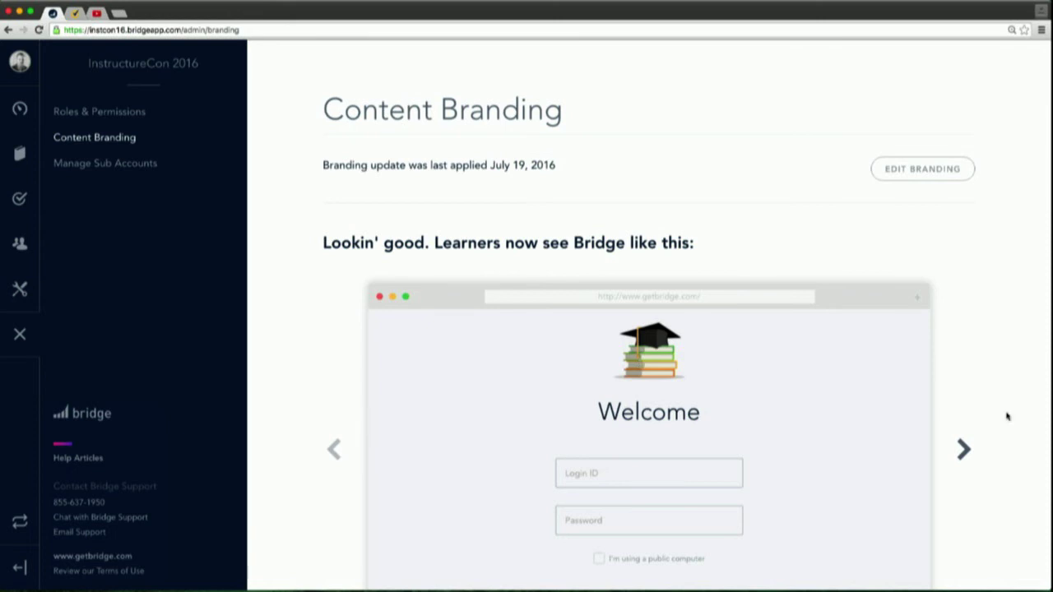
left_click(968, 450)
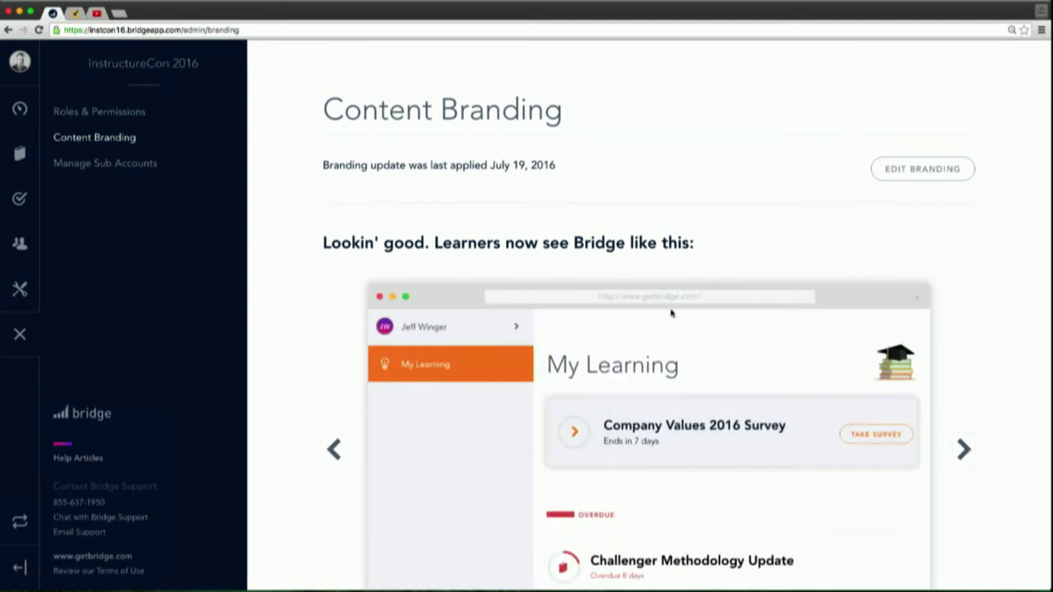
Open the "[Draft] Technology Security Overview" course from the training course list for editing
left_click(19, 151)
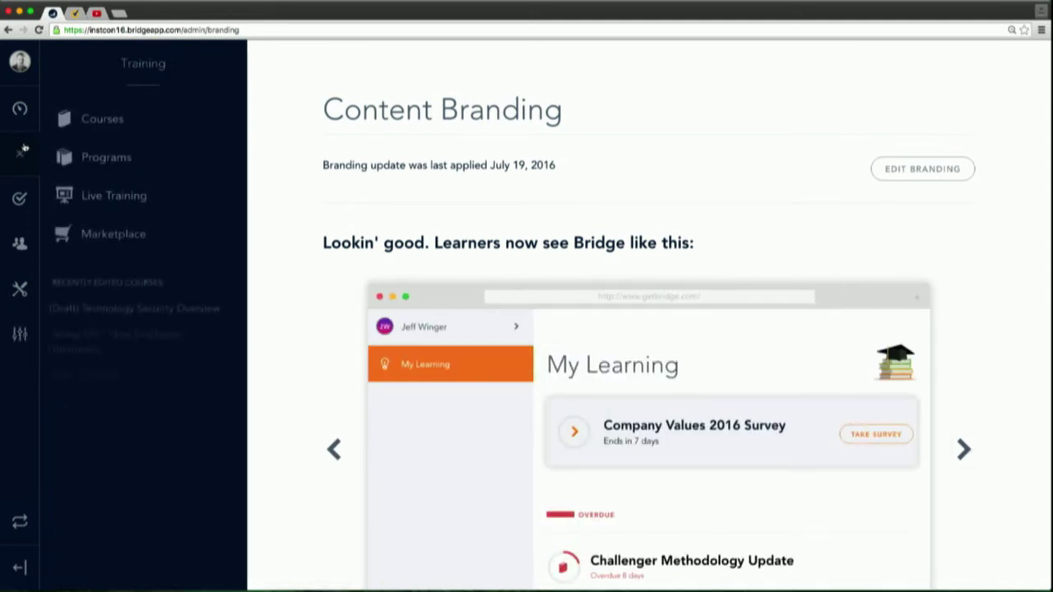
left_click(82, 121)
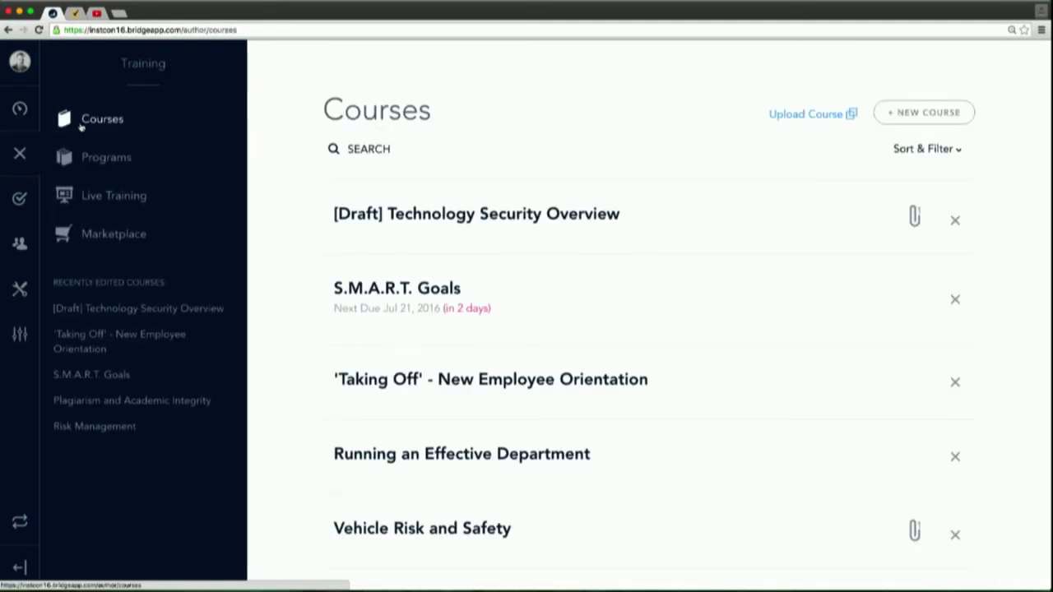
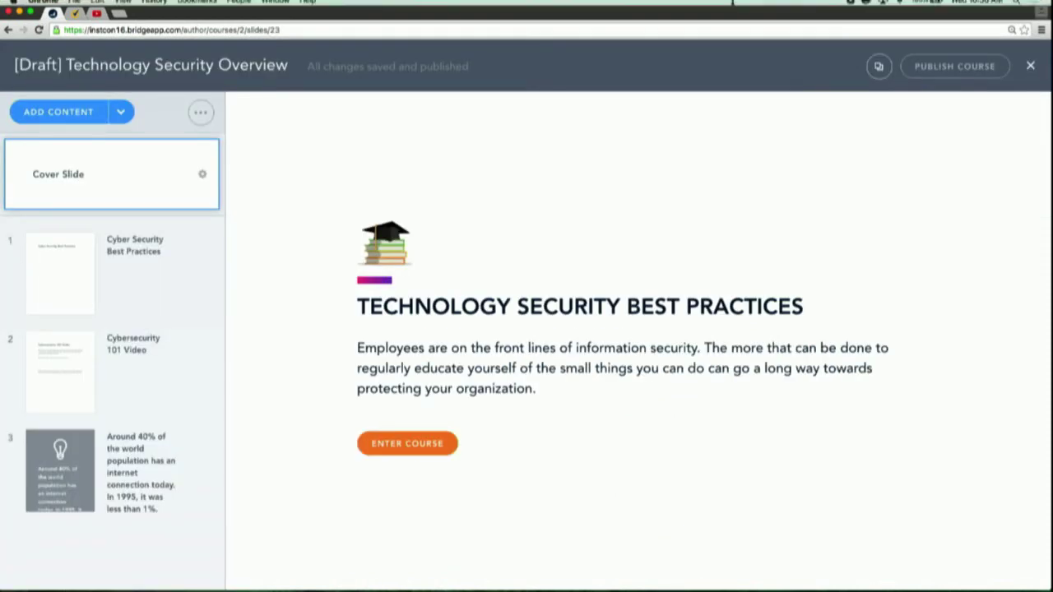
left_click(189, 66)
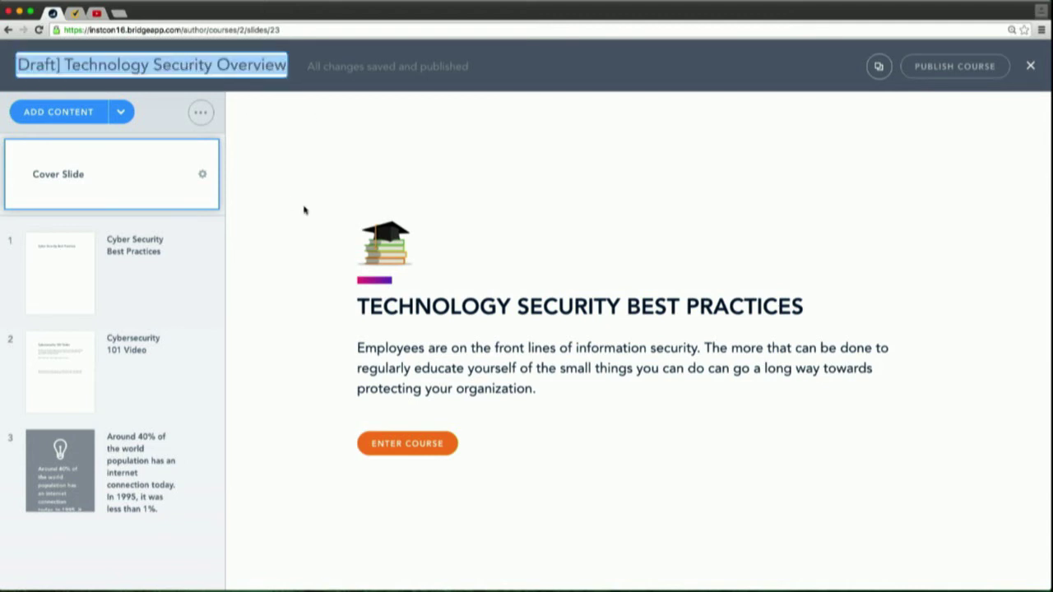
Upload the cover slide image file 1 from the Desktop as the cover slide's background image
left_click(202, 176)
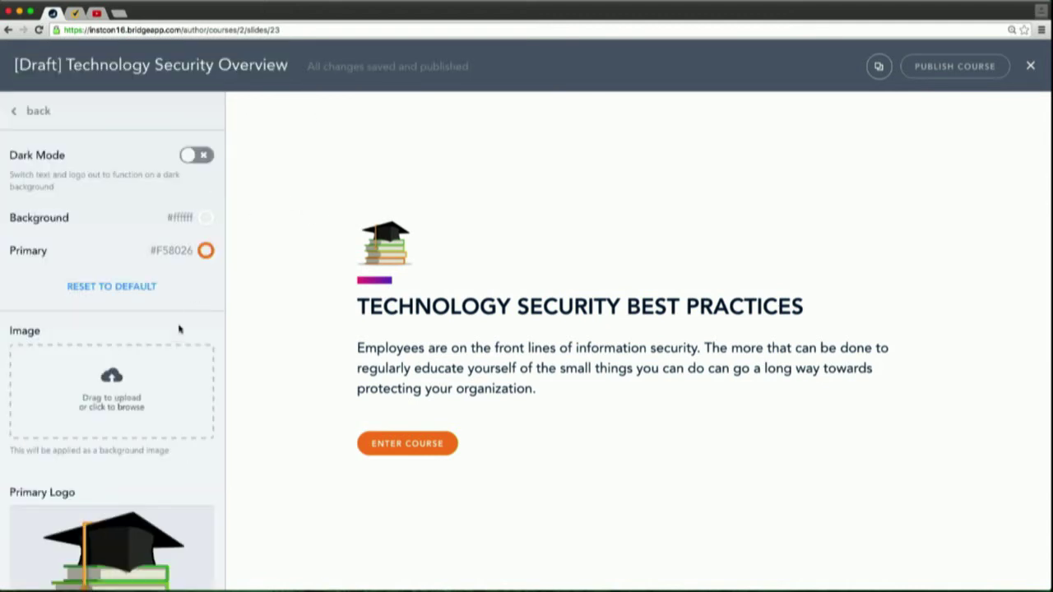
left_click(125, 403)
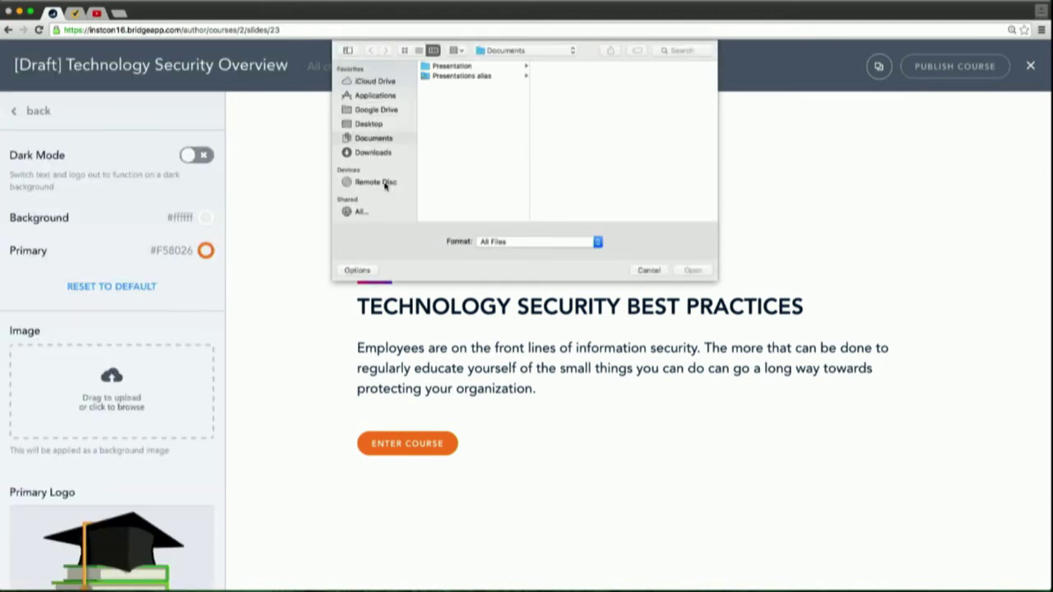
left_click(364, 124)
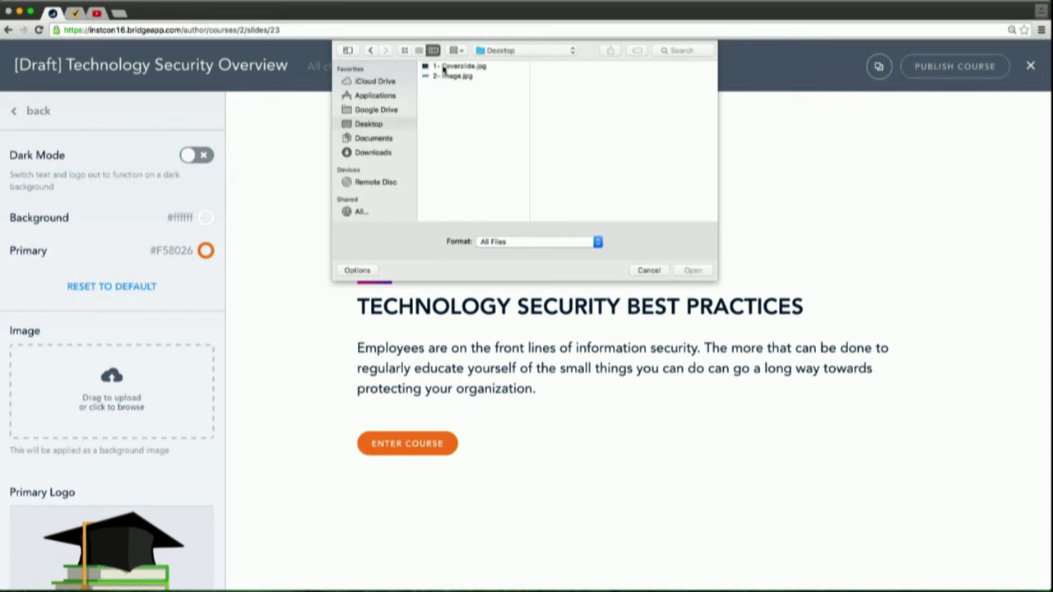
double_click(442, 68)
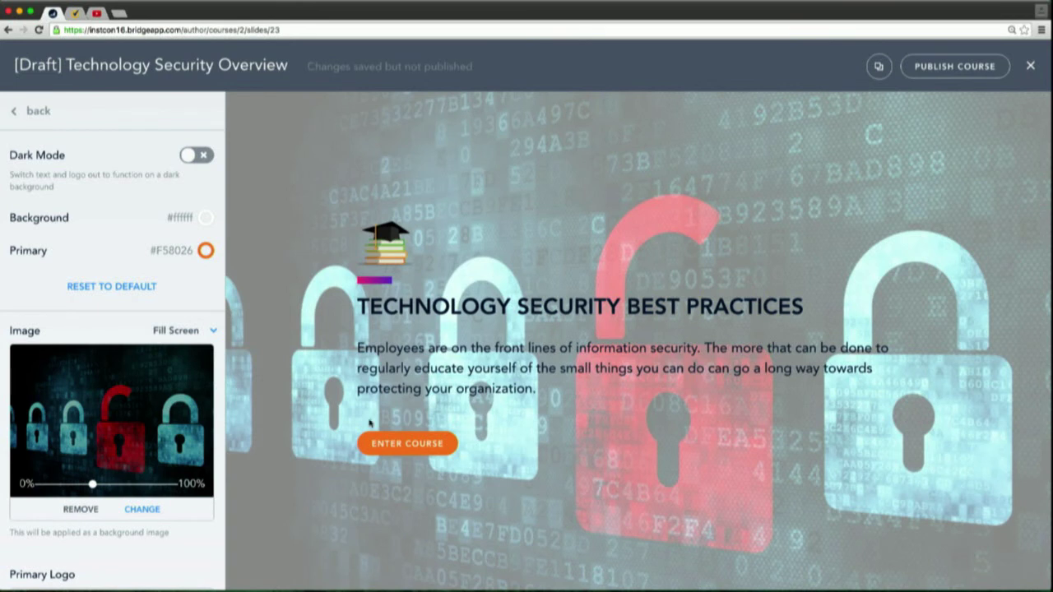
left_click(33, 111)
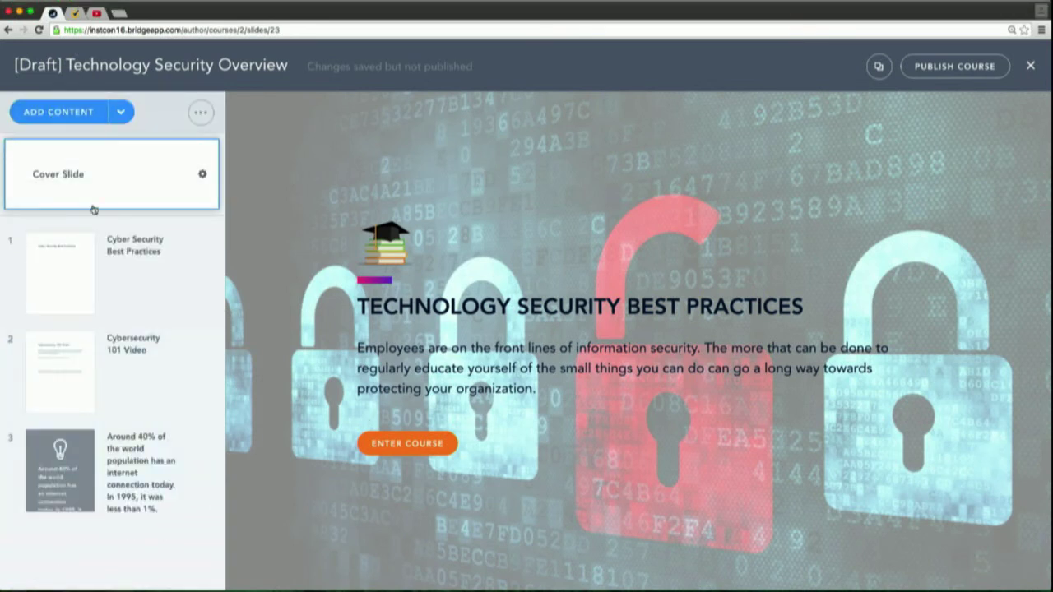
Insert the Desktop file "2- Image.jpg" into the body of the Cyber Security Best Practices slide
left_click(58, 264)
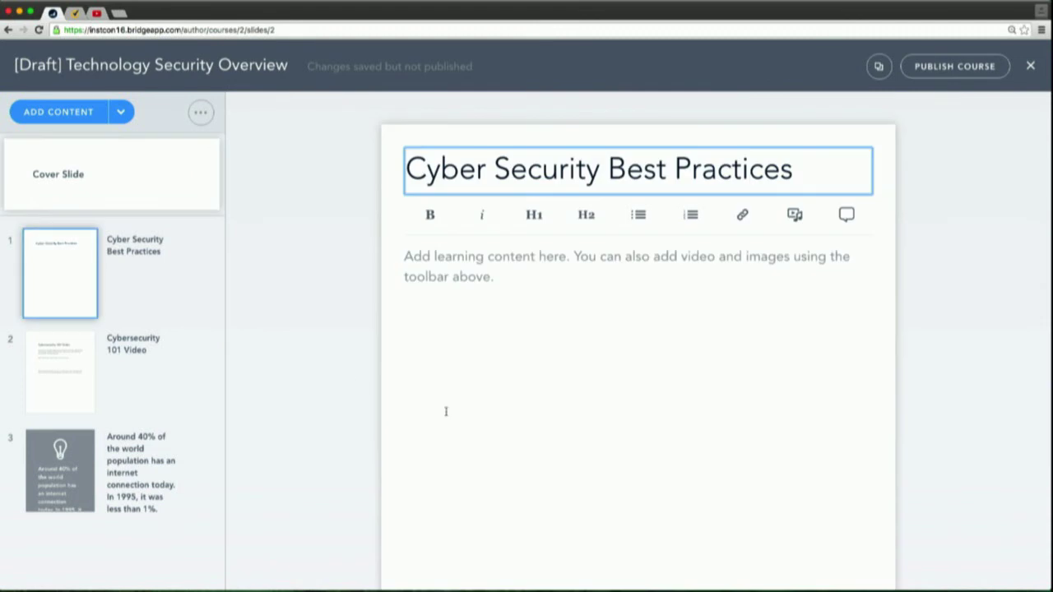
left_click(469, 312)
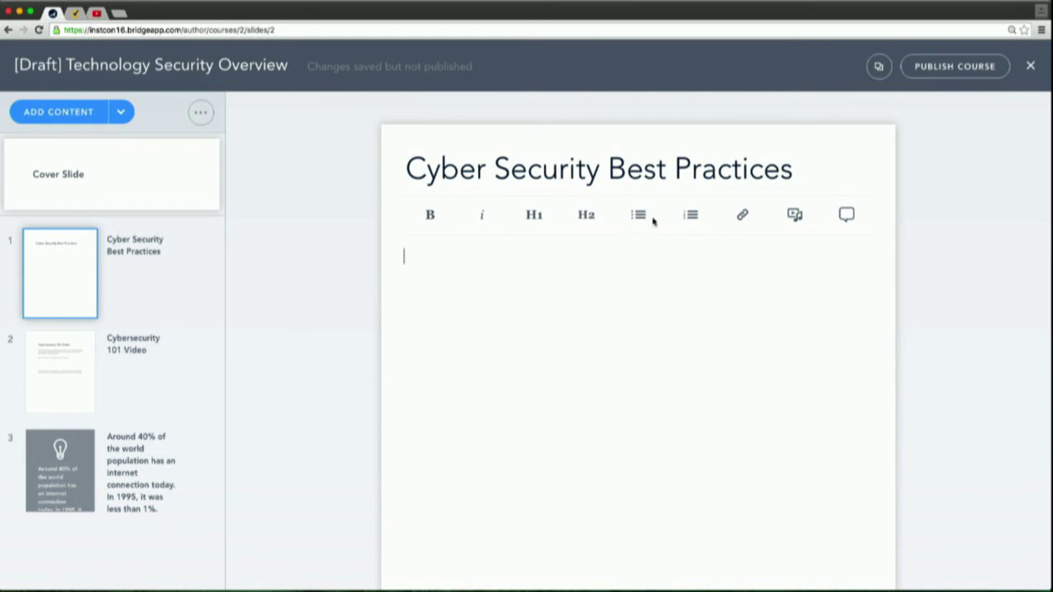
left_click(796, 213)
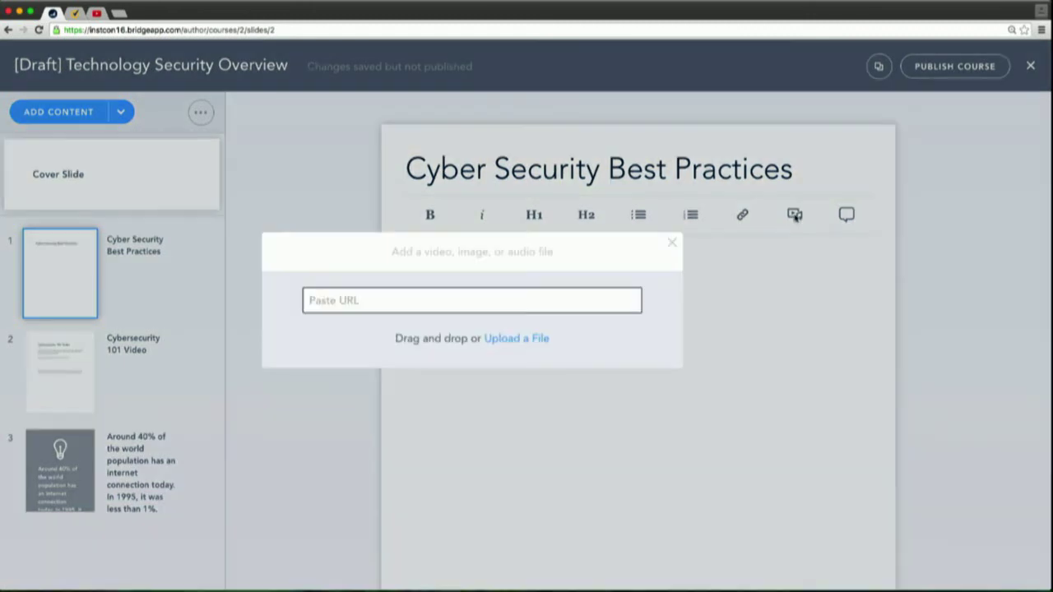
left_click(534, 336)
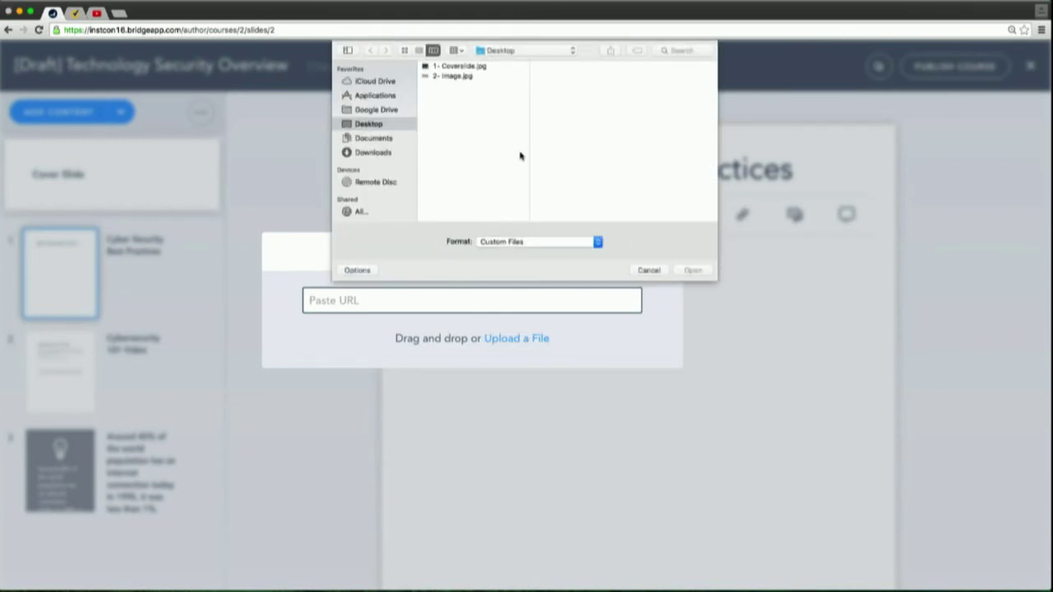
double_click(454, 77)
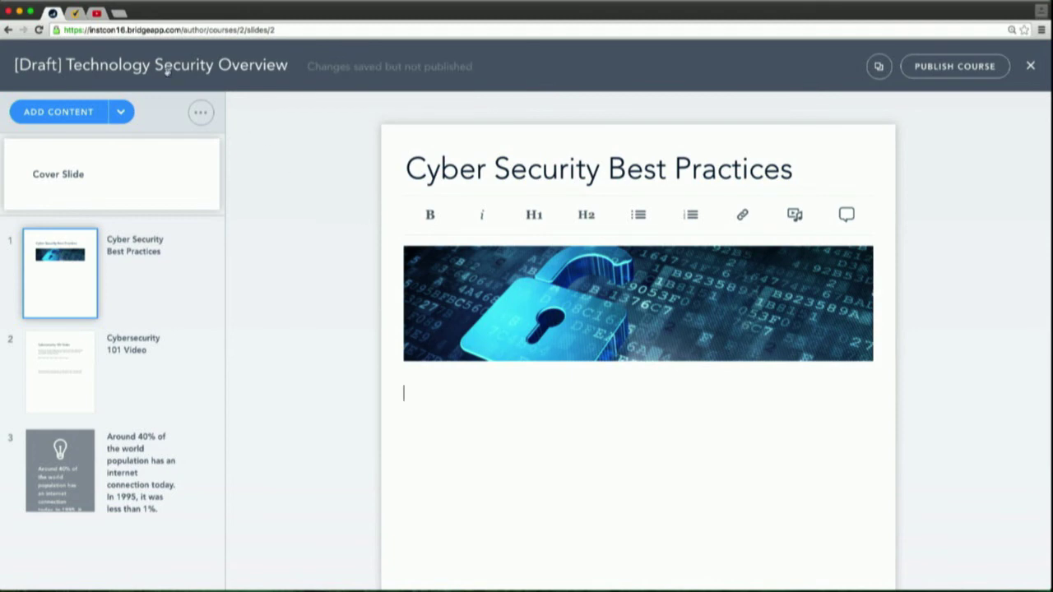
Copy the Norton article's text from its introduction through the Online Behavior section and paste it below the image on slide 1
left_click(82, 14)
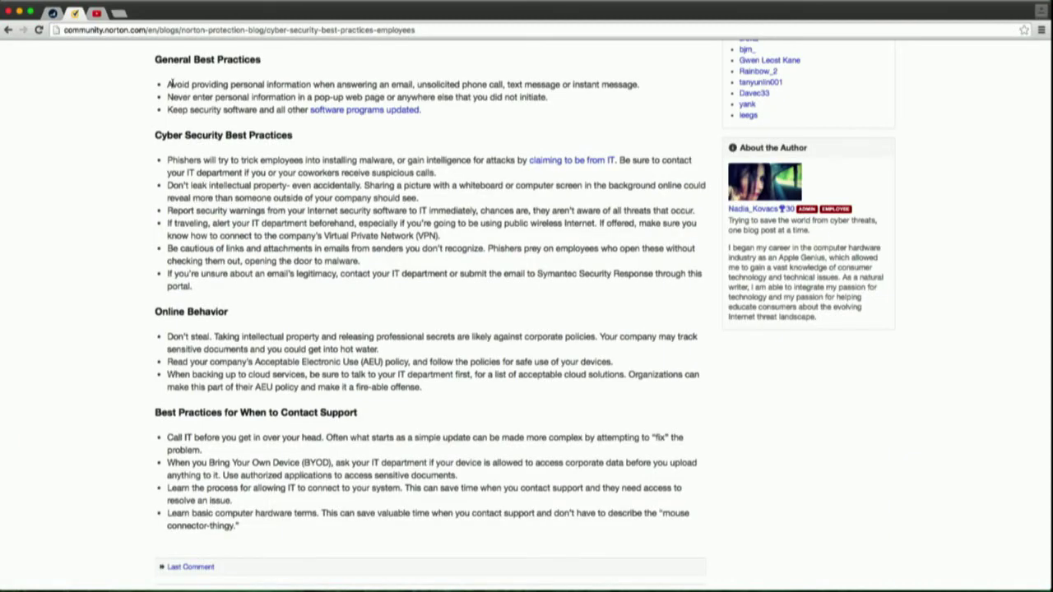
scroll(172, 77, "up", 2)
left_click_drag(153, 86, 413, 462)
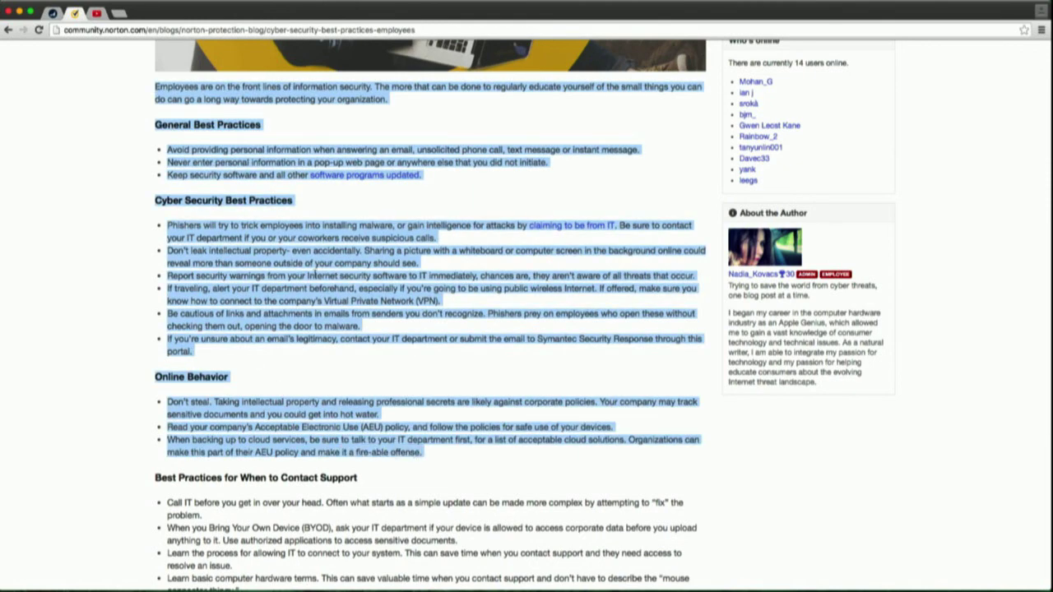
left_click(53, 13)
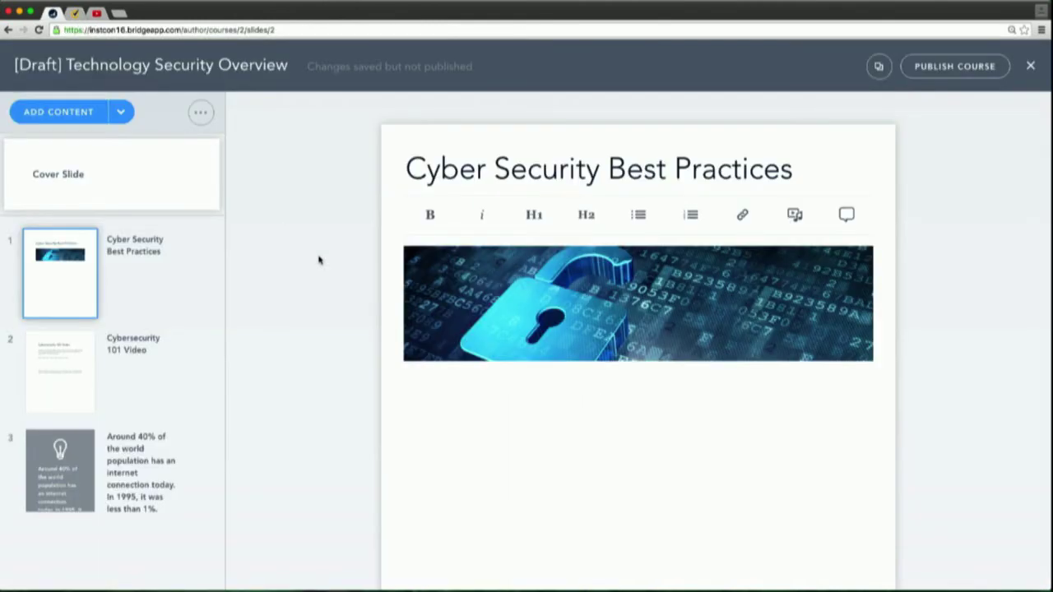
key("super+v")
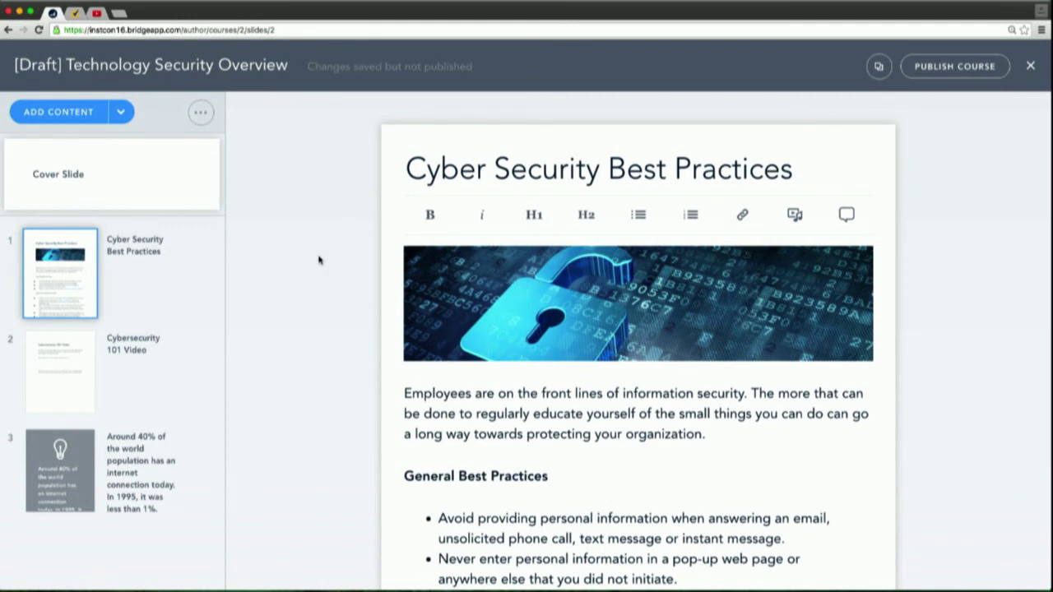
scroll(671, 559, "down", 10)
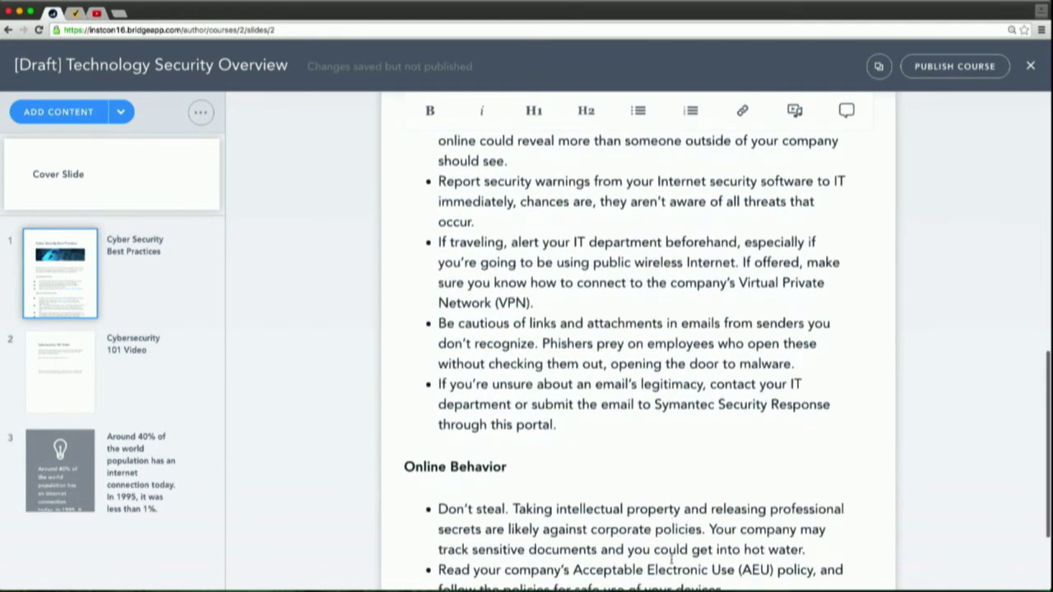
scroll(671, 559, "up", 3)
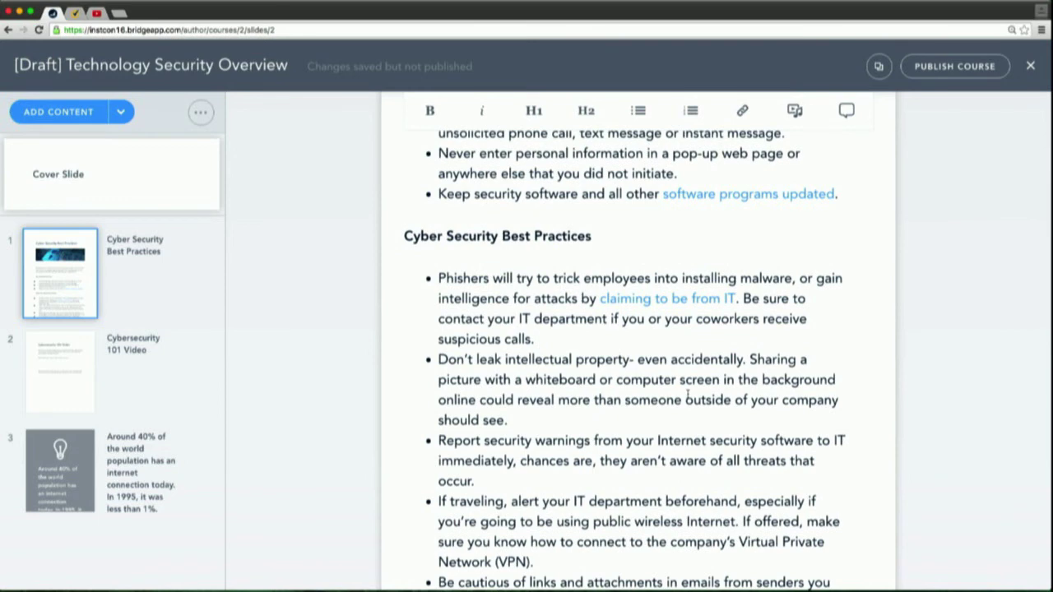
scroll(688, 395, "down", 8)
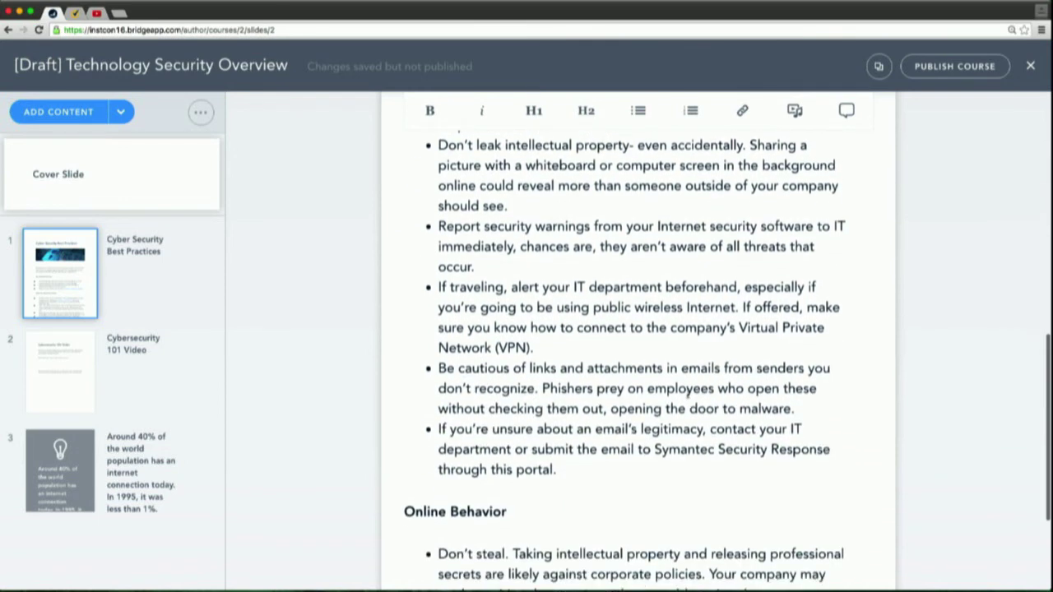
Embed the YouTube video "Cybersecurity 101" by its URL in slide 2, below the line "Watch this short 4 minute video to find out more..."
left_click(66, 372)
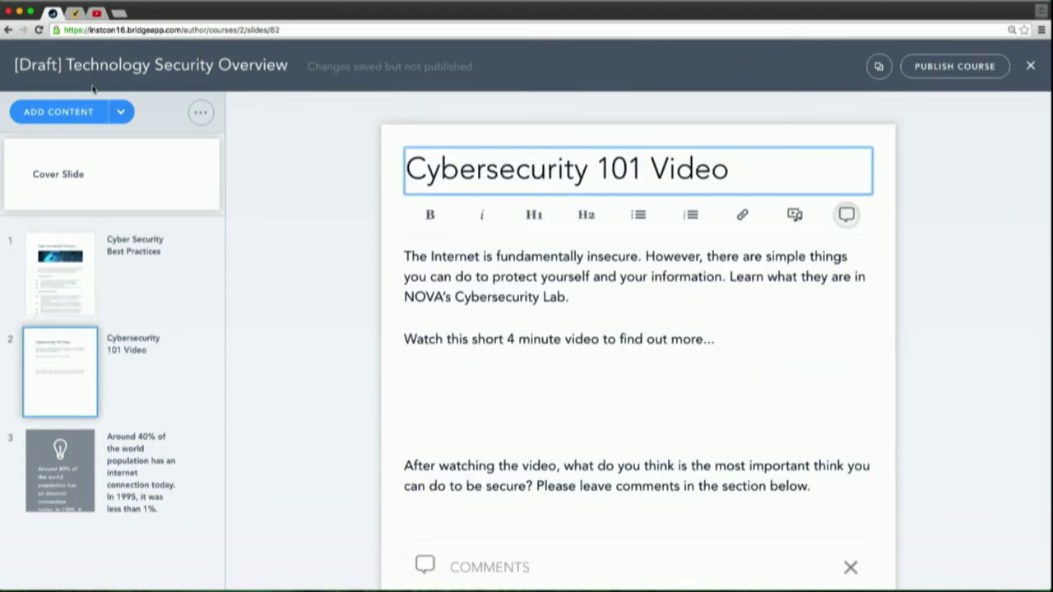
left_click(96, 13)
left_click(234, 30)
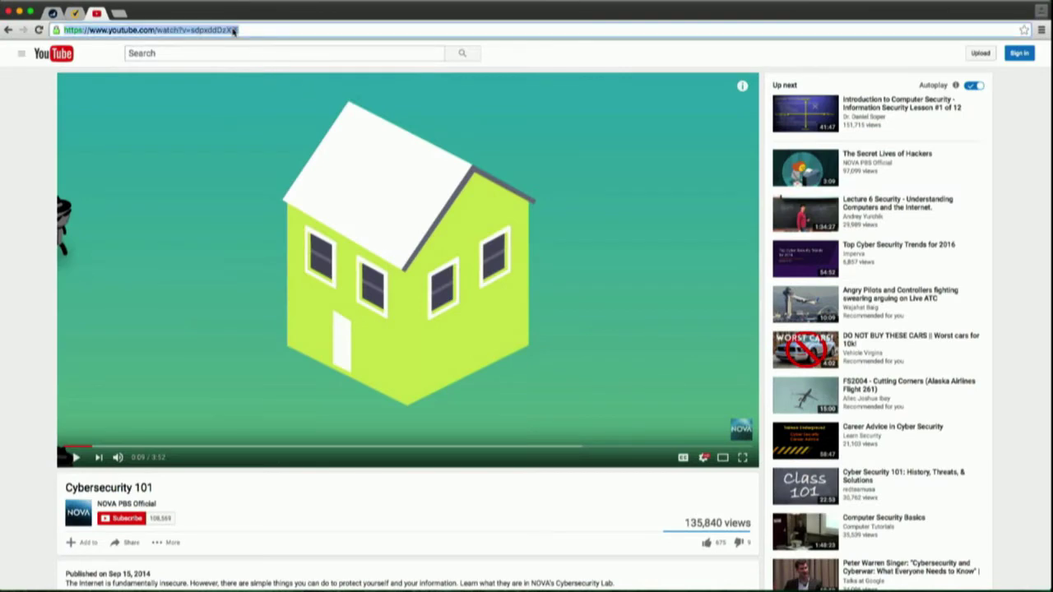
left_click(53, 13)
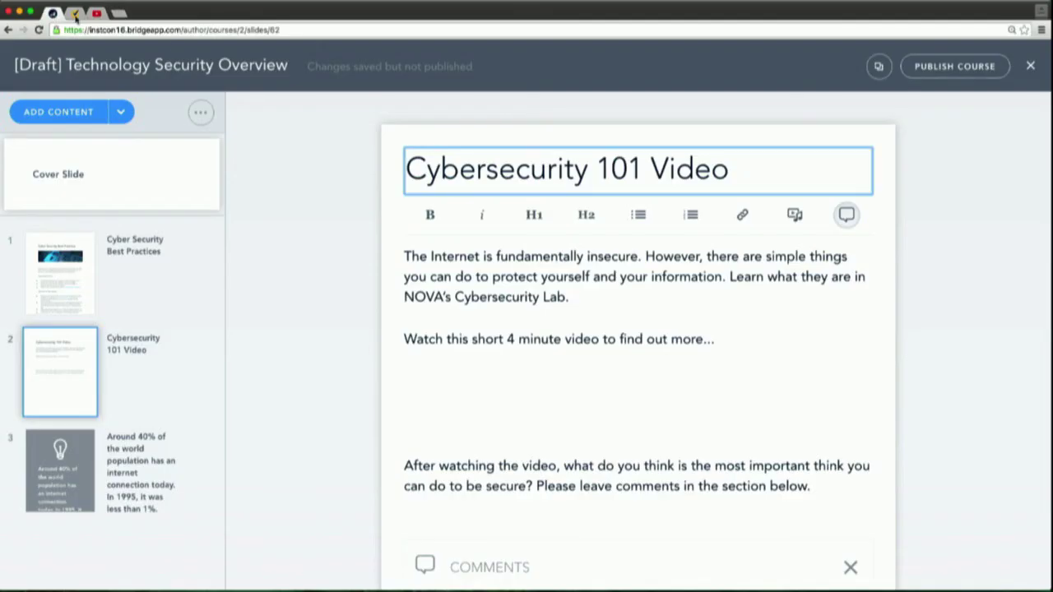
left_click(428, 380)
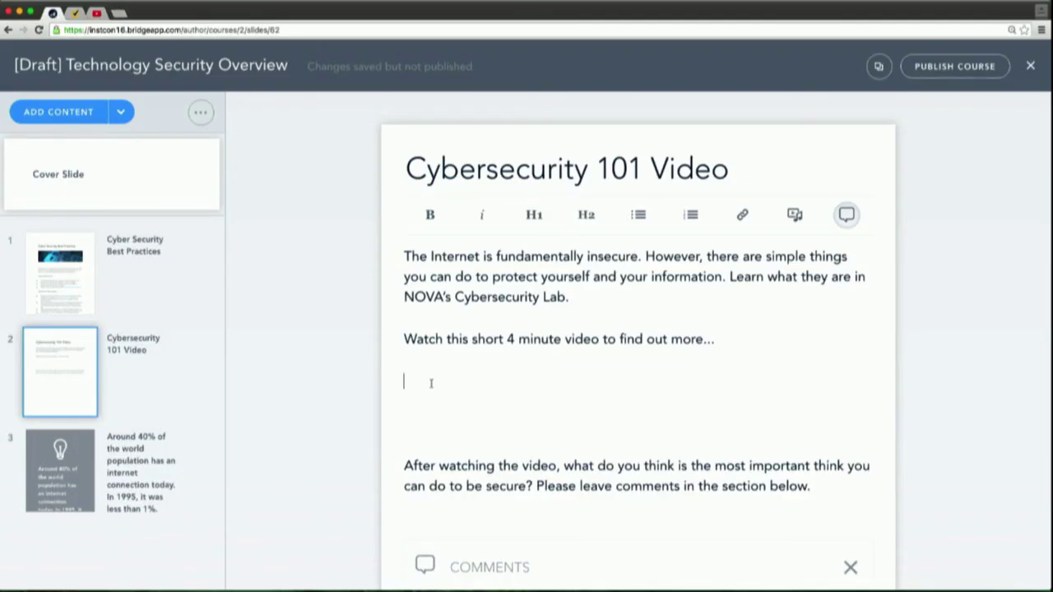
left_click(794, 216)
left_click(484, 299)
type("https://www.youtube.com/watch?v=jbdpoilOUV8")
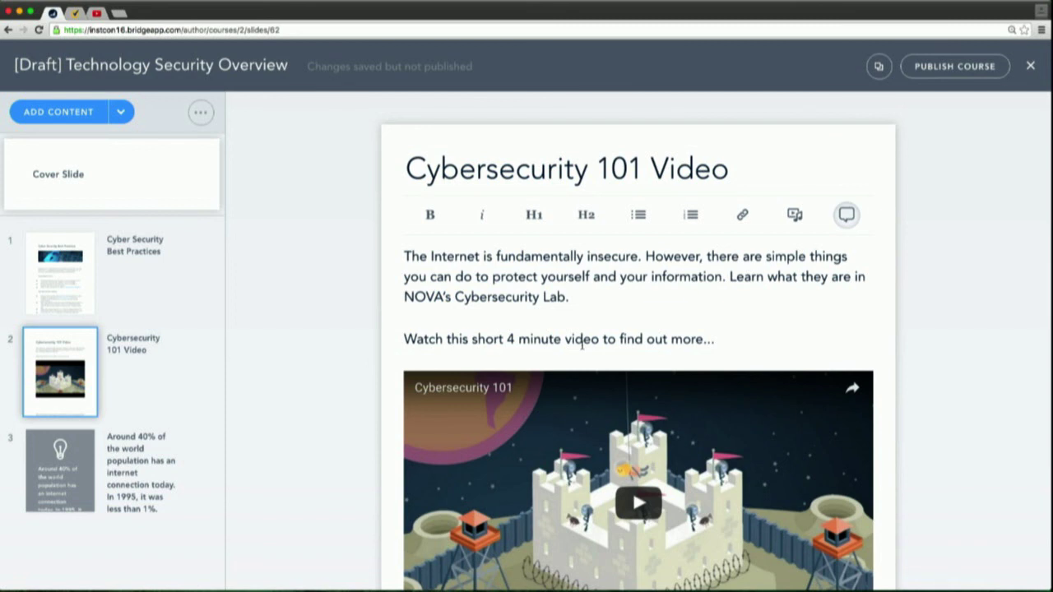
scroll(581, 343, "down", 5)
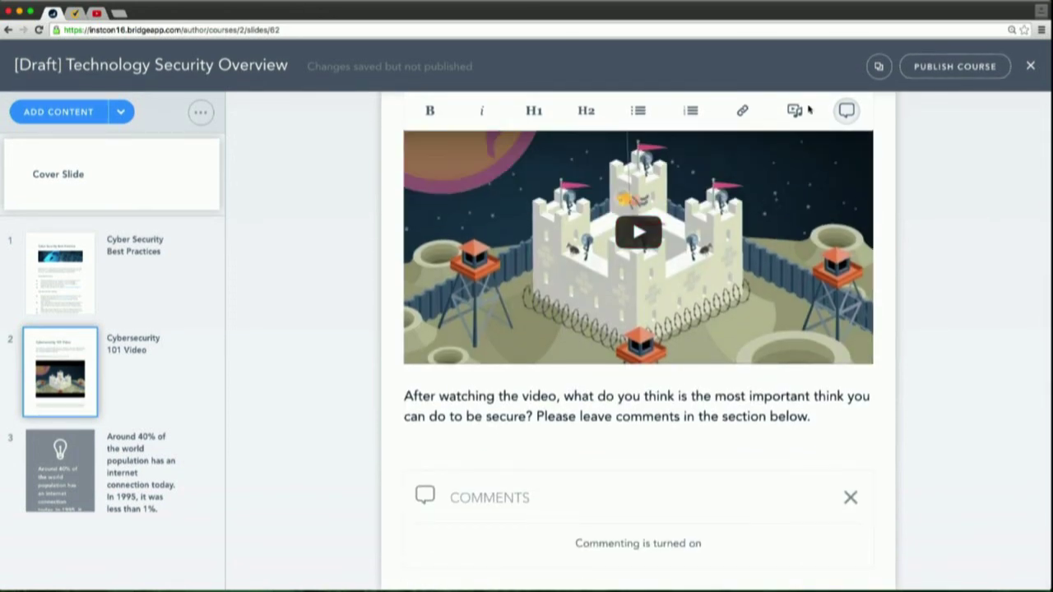
scroll(637, 329, "up", 2)
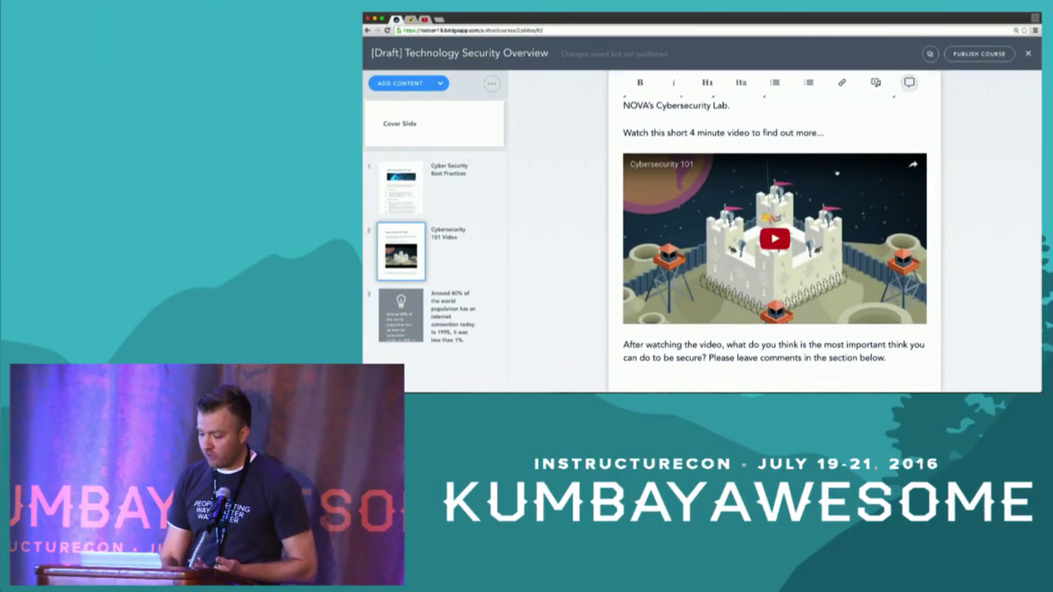
scroll(837, 173, "down", 2)
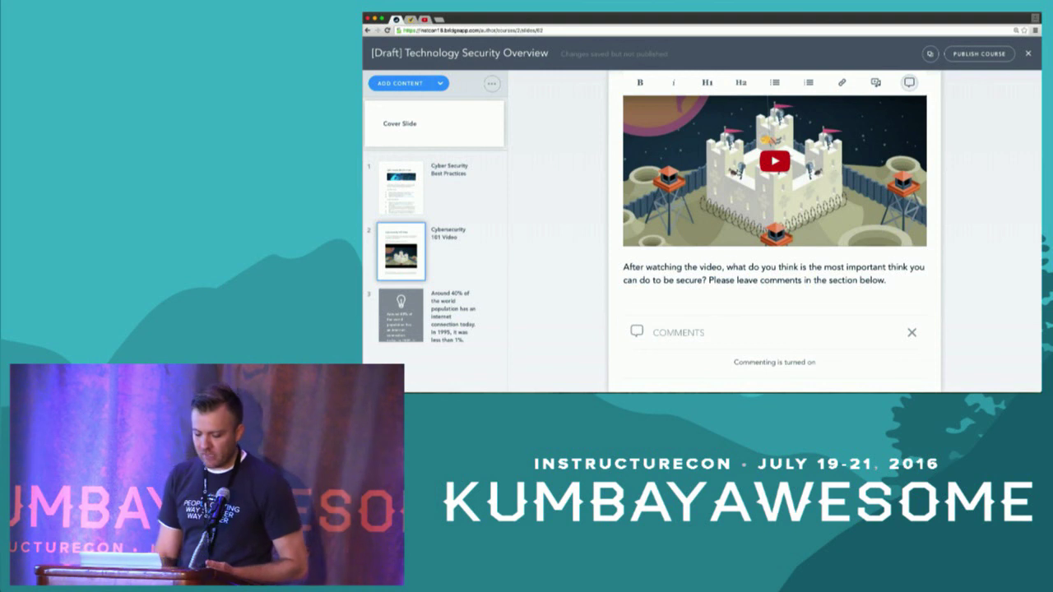
Add a quiz question slide to view the available question types, and delete that slide again
left_click(439, 83)
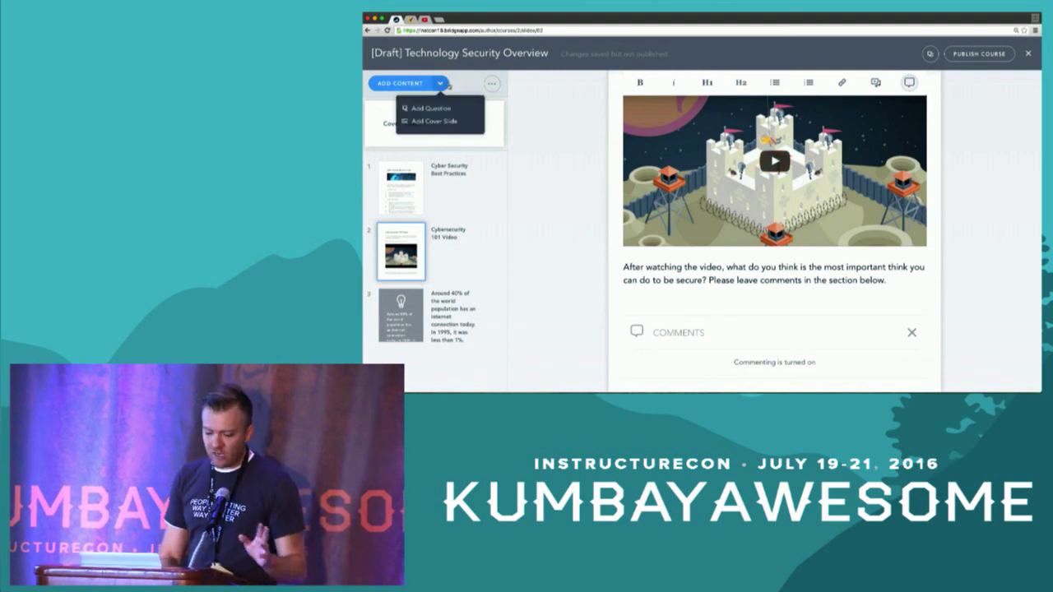
left_click(429, 109)
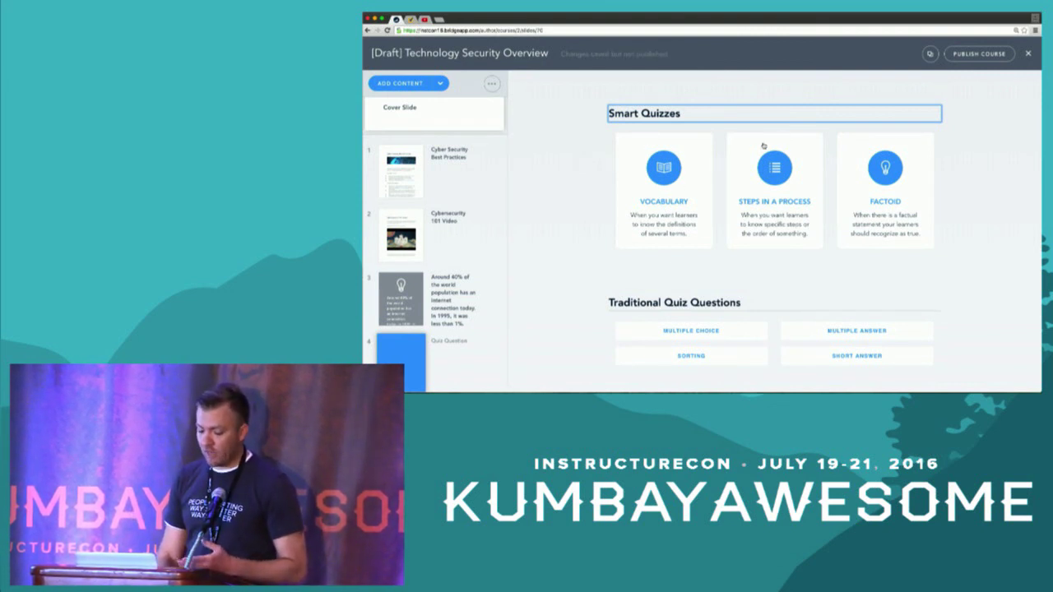
left_click(492, 84)
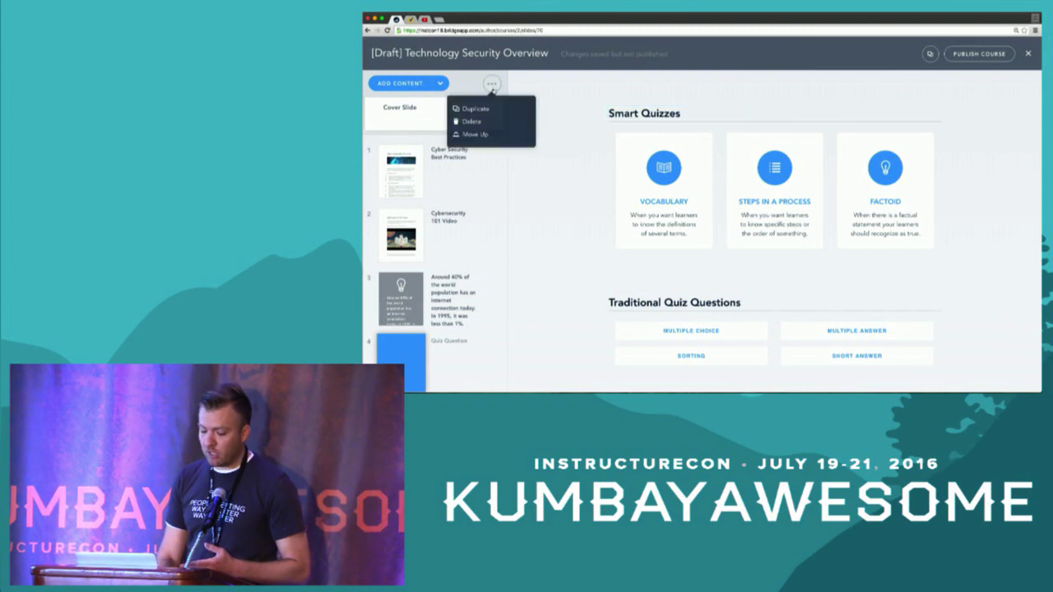
left_click(473, 115)
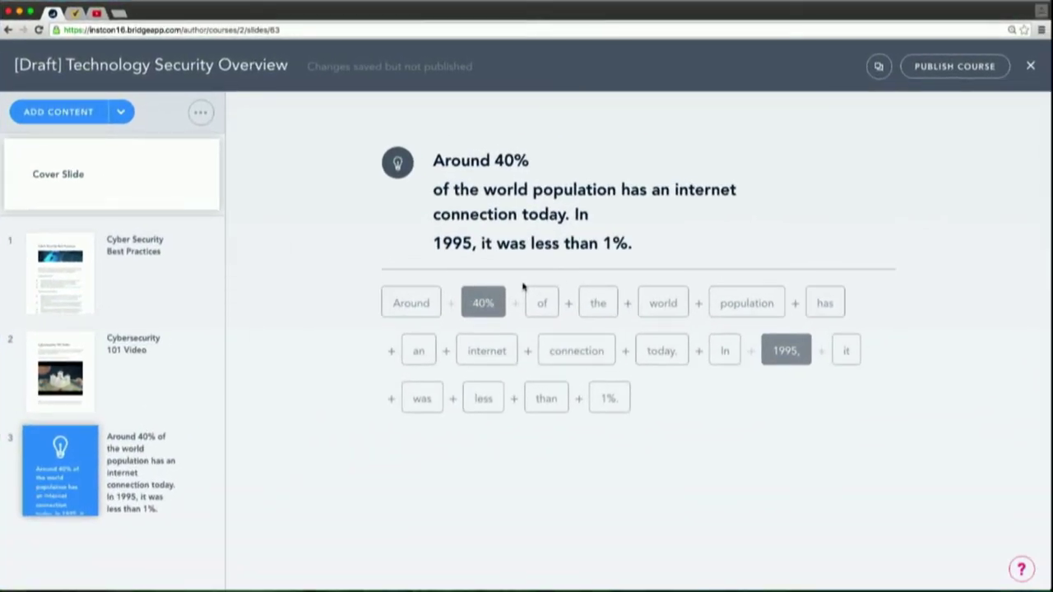
Examine the distractors set for the words 40% and 1995 in the factoid question on slide 3
left_click(490, 303)
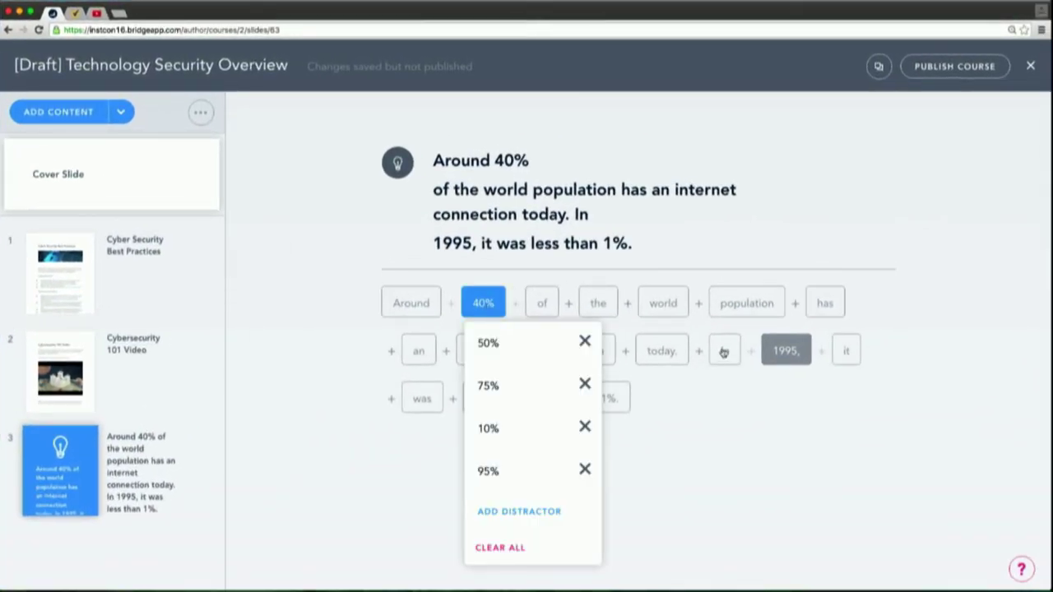
left_click(772, 354)
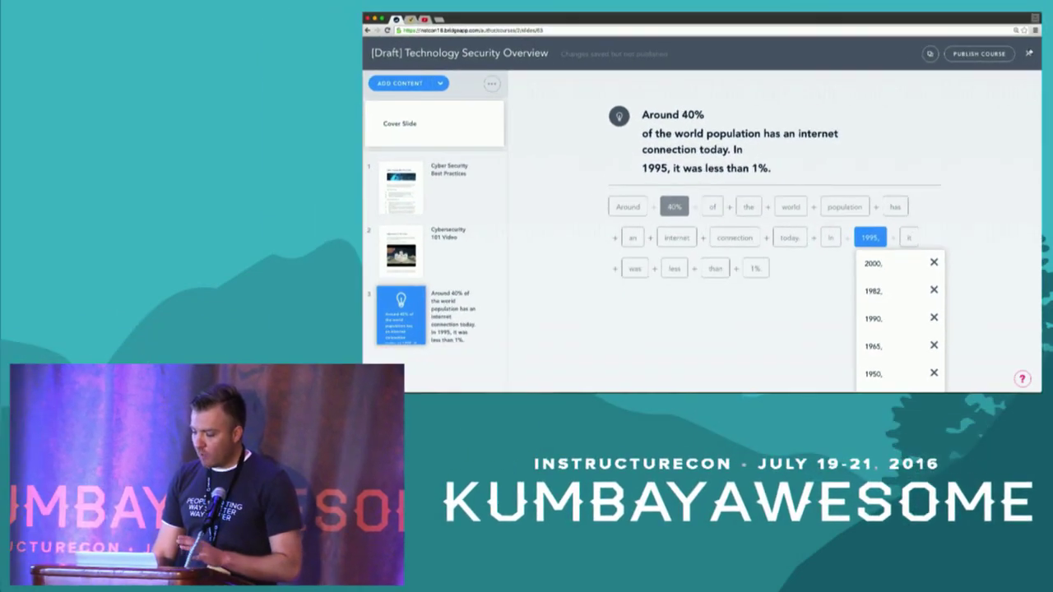
Exit the course editor, publish the Technology Security Overview course, and enable In Library in its settings
left_click(1027, 54)
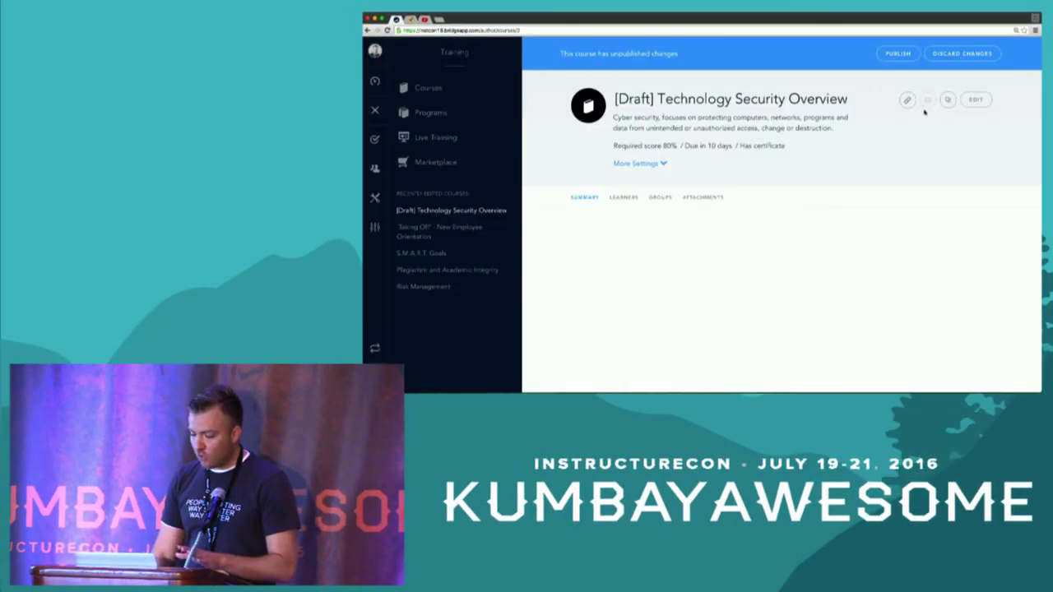
left_click(895, 54)
left_click(588, 133)
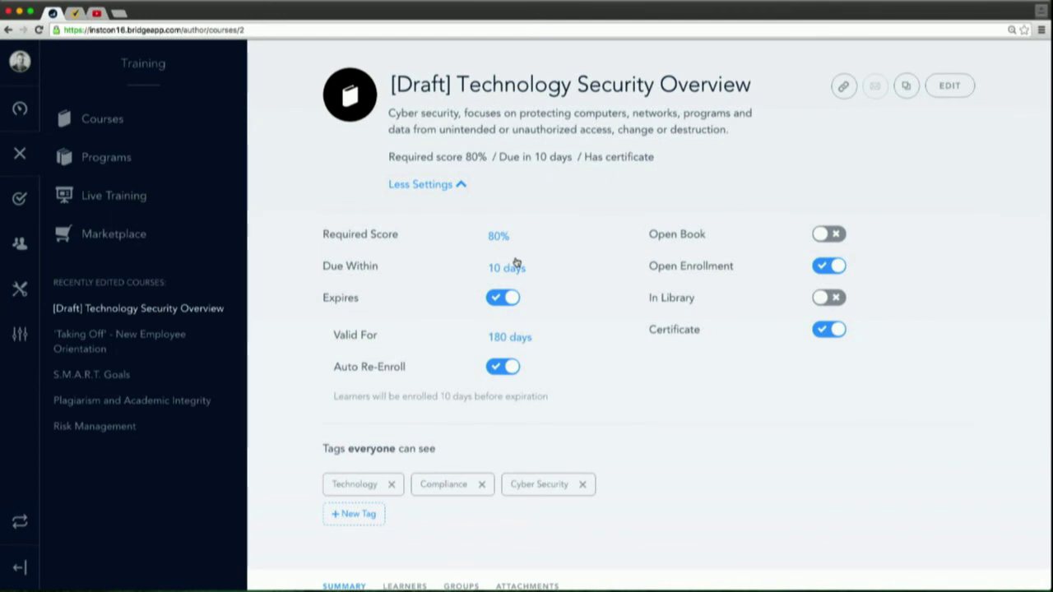
left_click(823, 297)
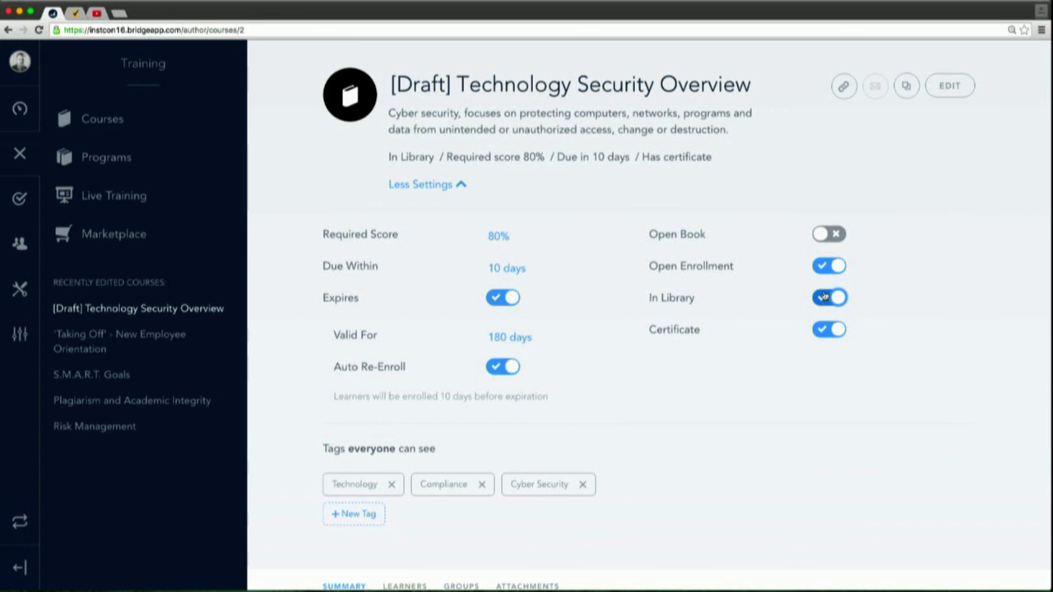
Review the account's list of users and its list of groups
left_click(18, 247)
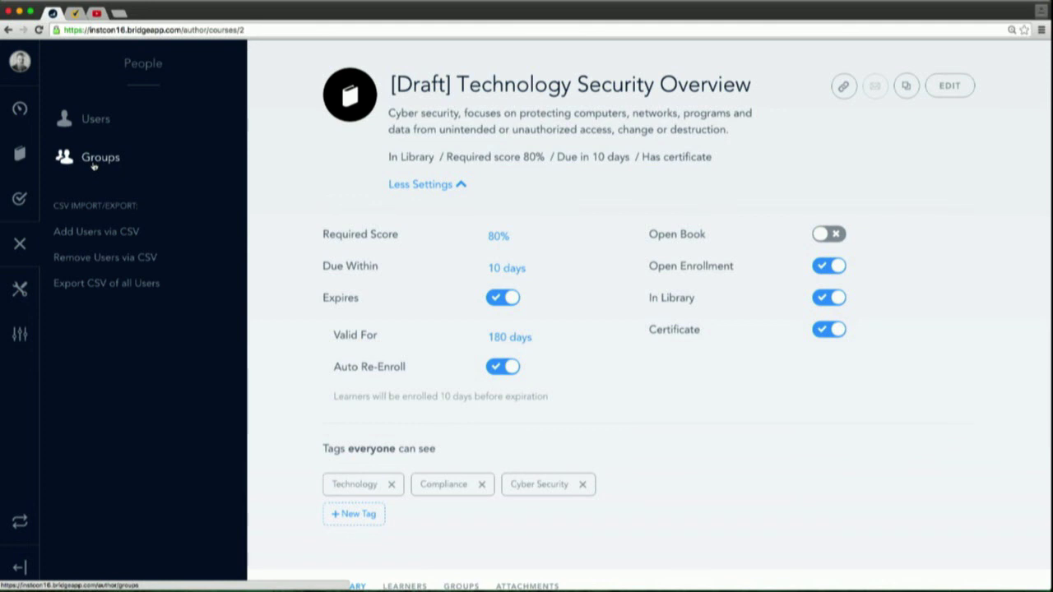
left_click(93, 119)
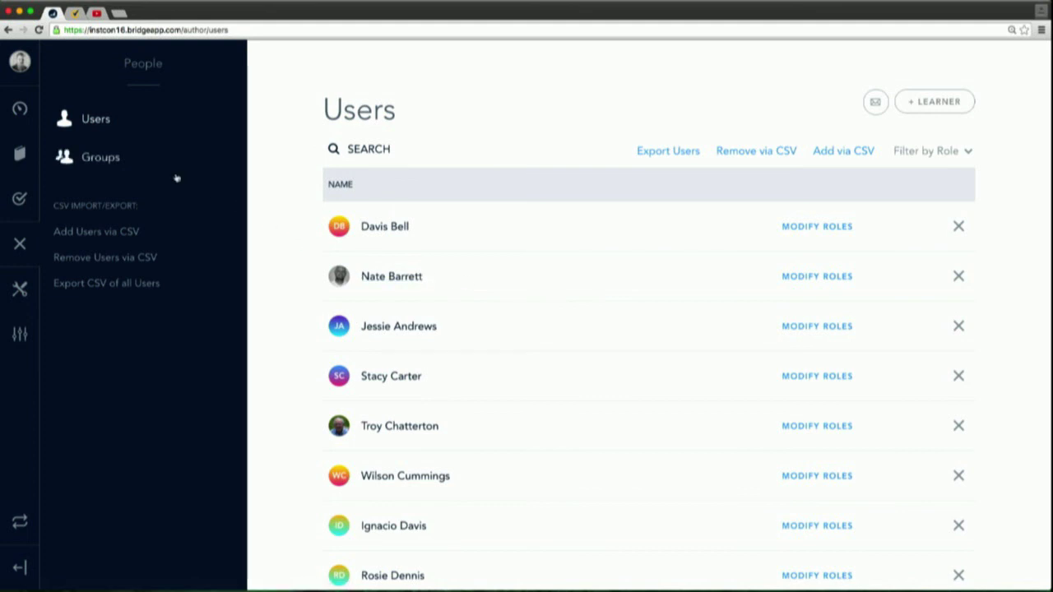
left_click(121, 168)
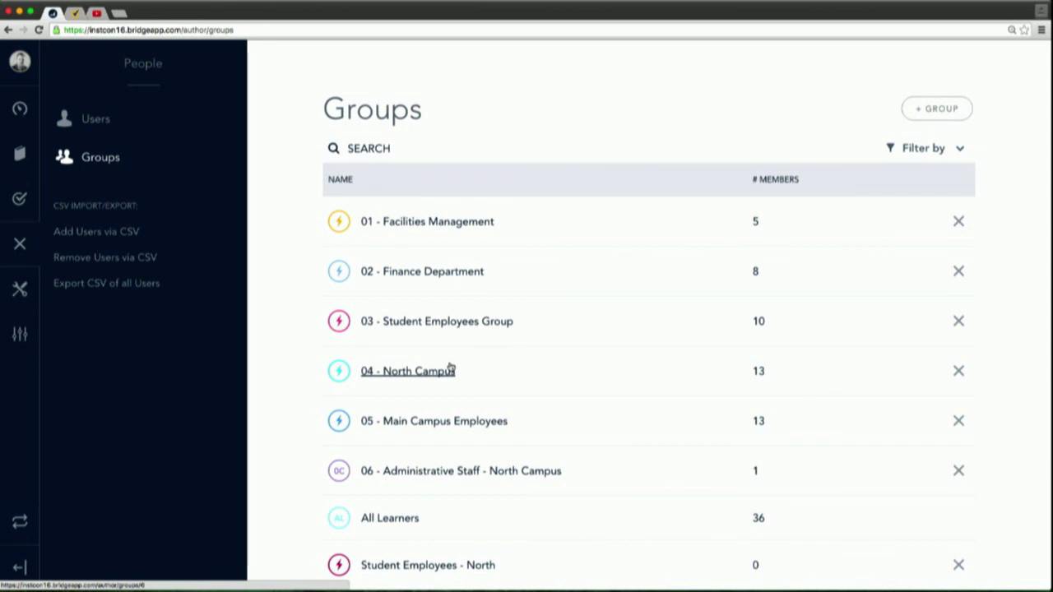
In the Student Employees - North group, define the first matching rule as Campus is North
left_click(403, 571)
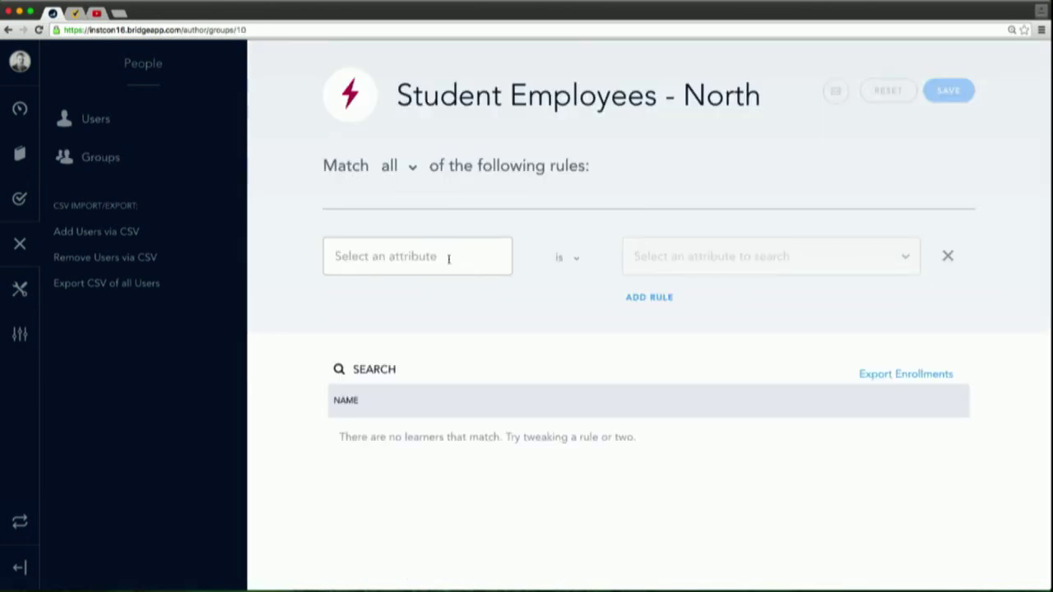
left_click(447, 259)
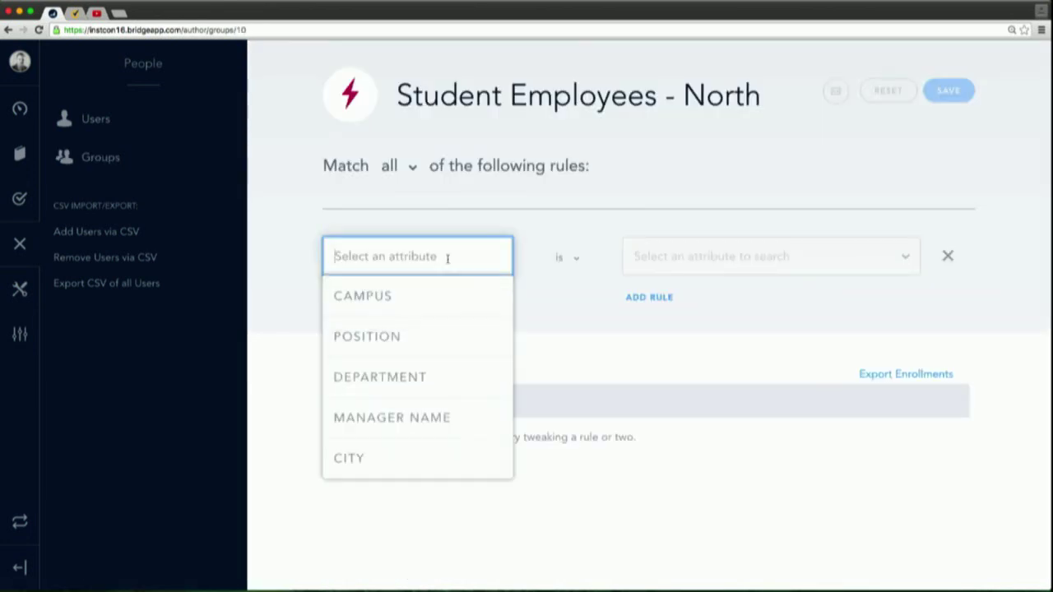
left_click(416, 306)
left_click(633, 271)
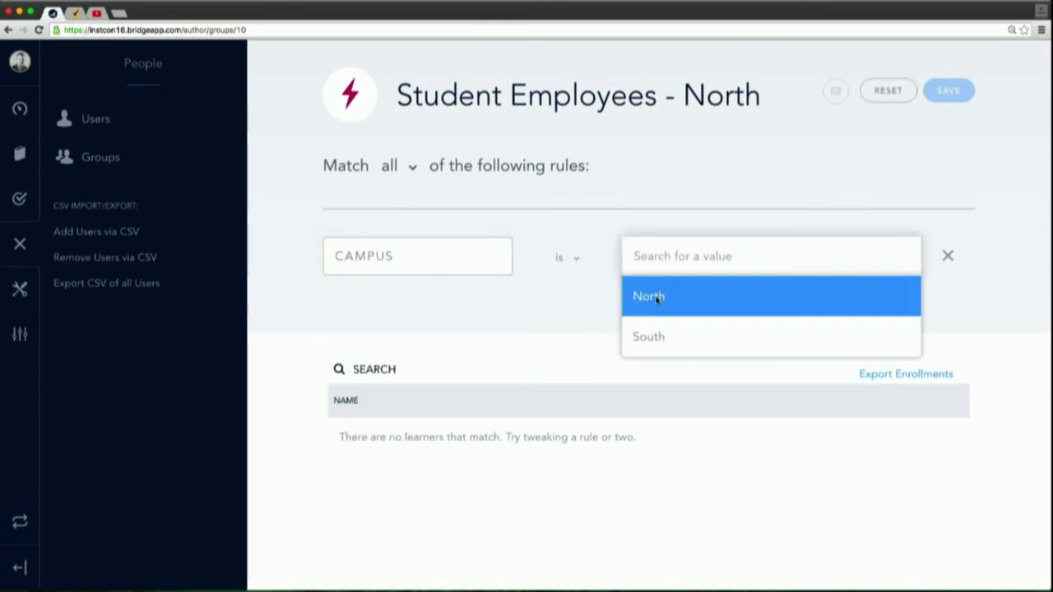
left_click(657, 297)
Add a second matching rule to the group: Department is Student Employee
left_click(649, 301)
left_click(454, 307)
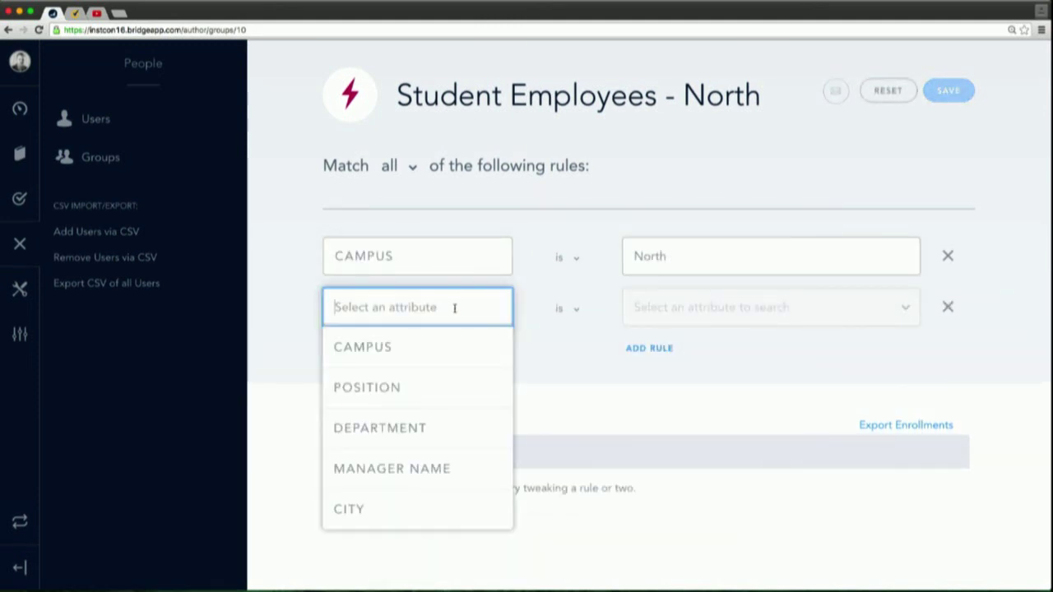
left_click(430, 420)
left_click(666, 306)
left_click(669, 339)
Review the learners who match both rules and save the Student Employees - North group
scroll(723, 449, "down", 3)
scroll(723, 450, "down", 2)
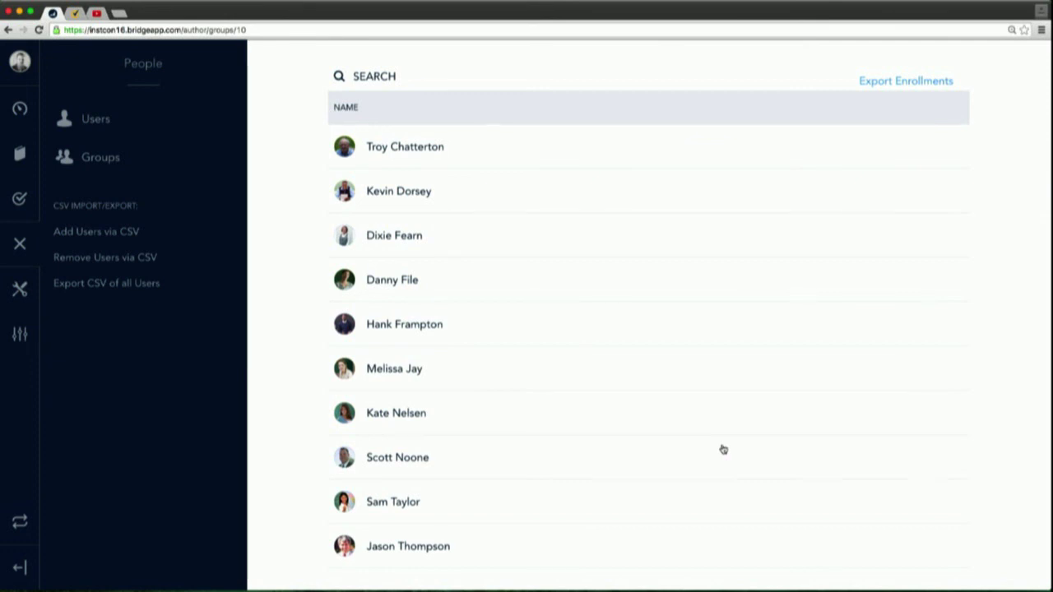
scroll(723, 450, "up", 4)
left_click(948, 91)
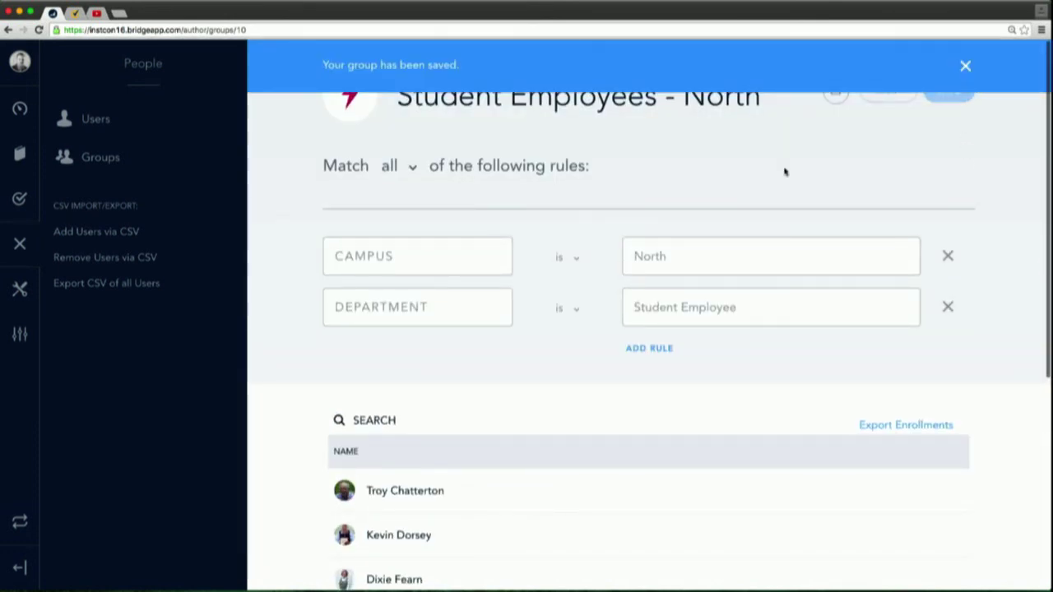